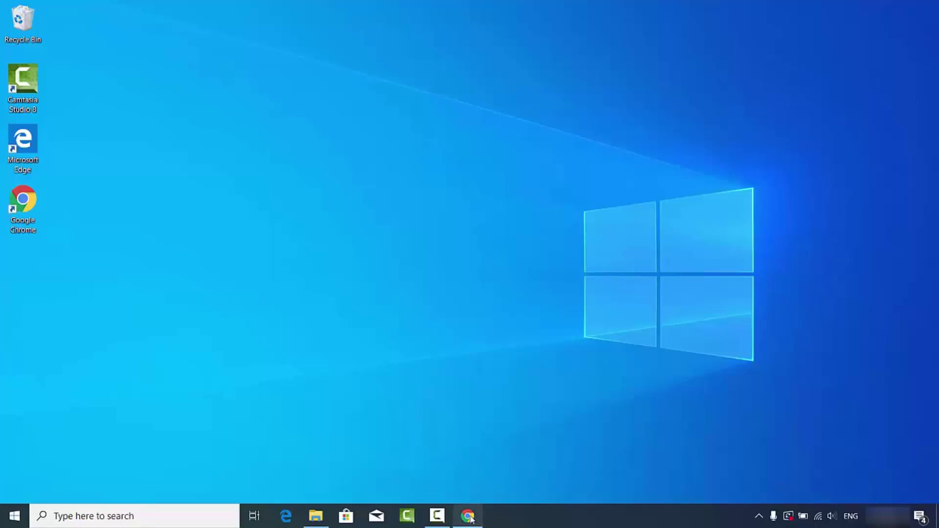
- In Chrome, open the "Install Docker Desktop on Windows" documentation page from the "install docker windows" search results
left_click(472, 488)
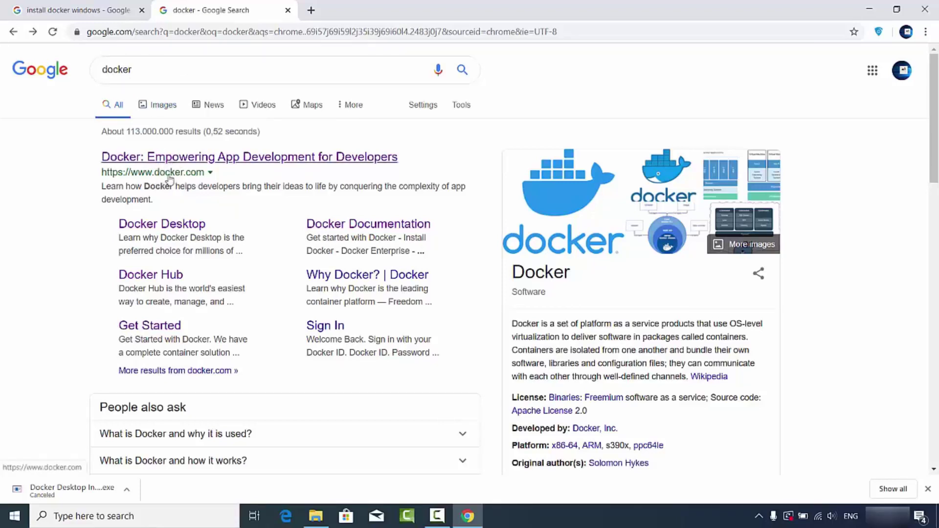
left_click(82, 9)
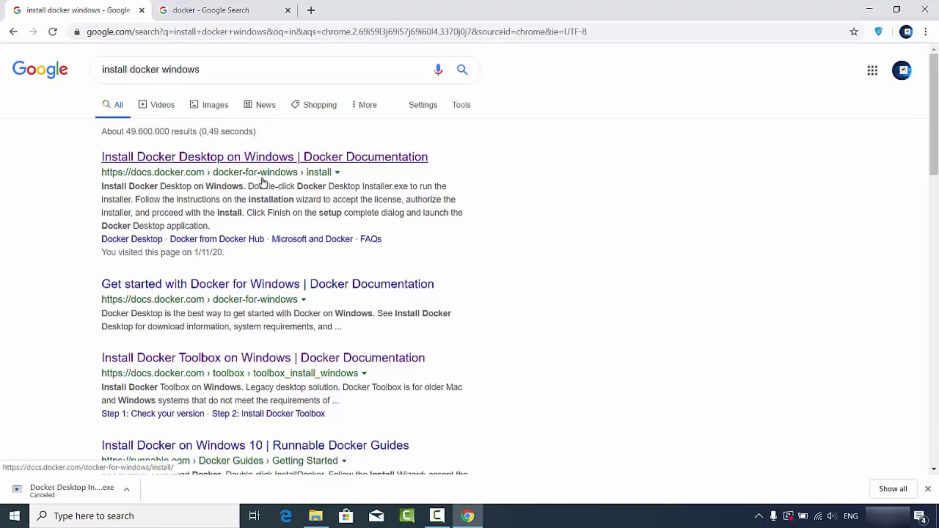
left_click(260, 158)
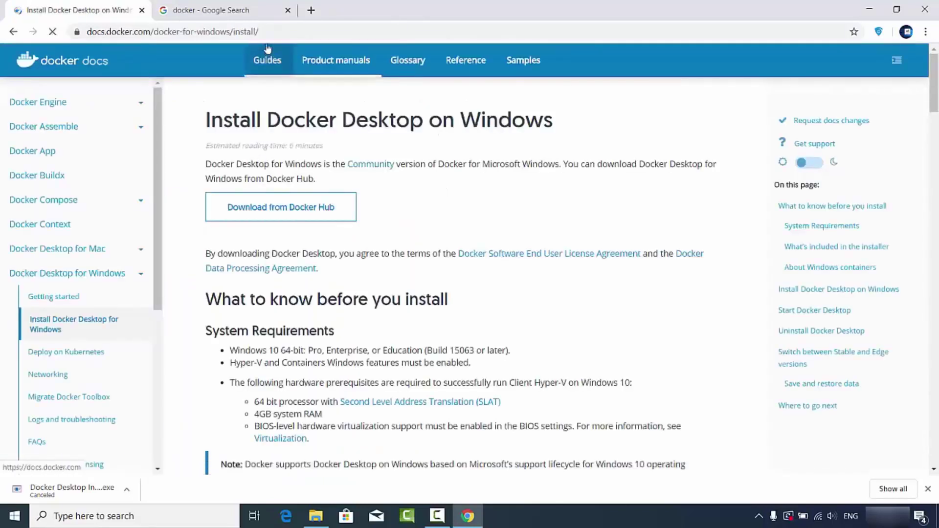
left_click(276, 32)
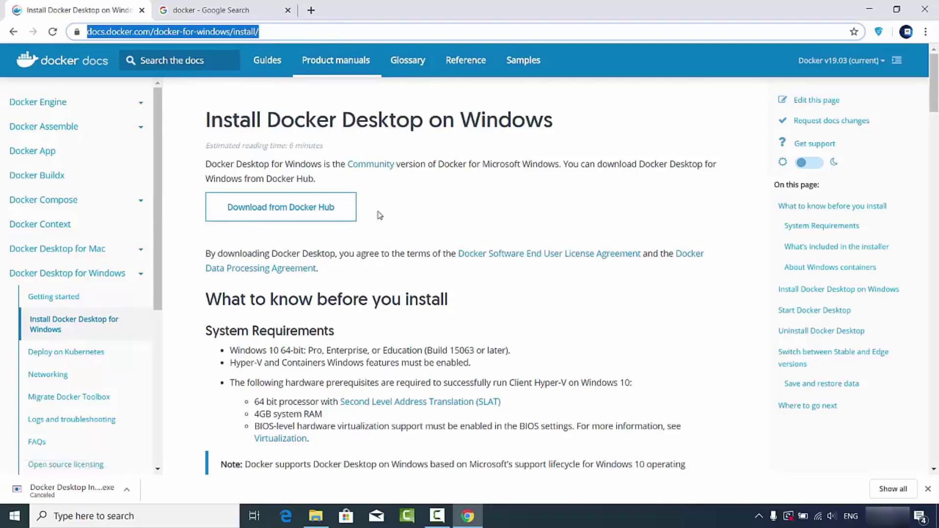
- Review the System Requirements section for installing Docker Desktop on Windows
scroll(382, 215, "down", 1)
scroll(382, 215, "down", 2)
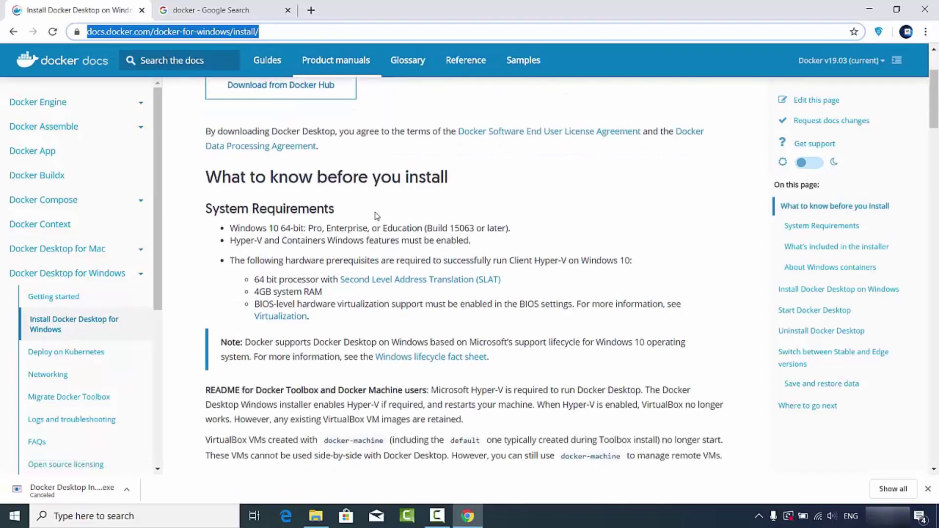
left_click(255, 209)
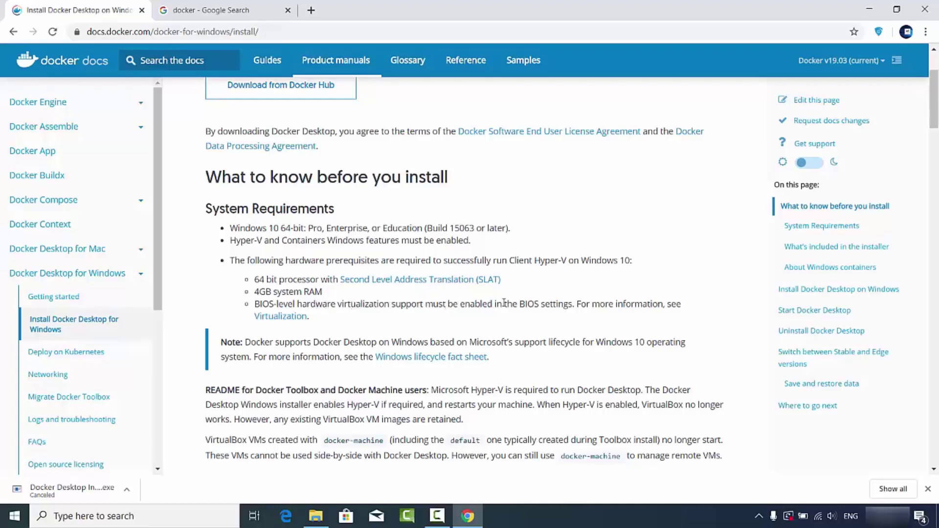
- Open the "Install Toolbox on Windows" page in a new tab from Docker Toolbox (legacy) under Superseded products and tools
scroll(195, 288, "down", 1)
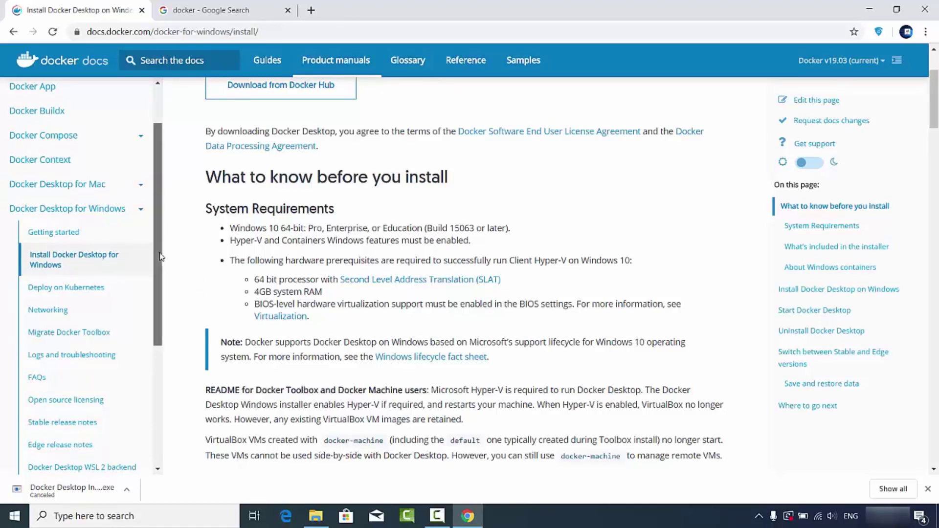
left_click_drag(162, 256, 157, 377)
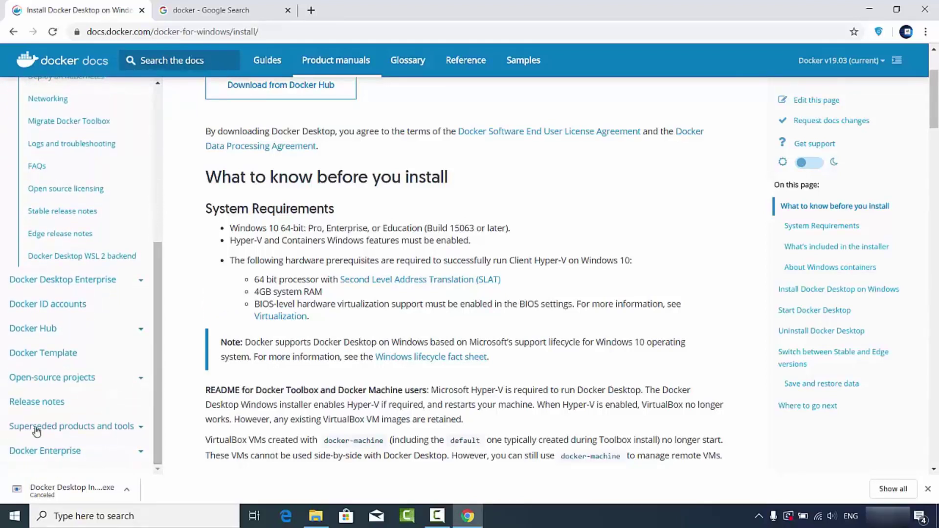
left_click(87, 428)
scroll(106, 384, "down", 1)
scroll(108, 380, "down", 3)
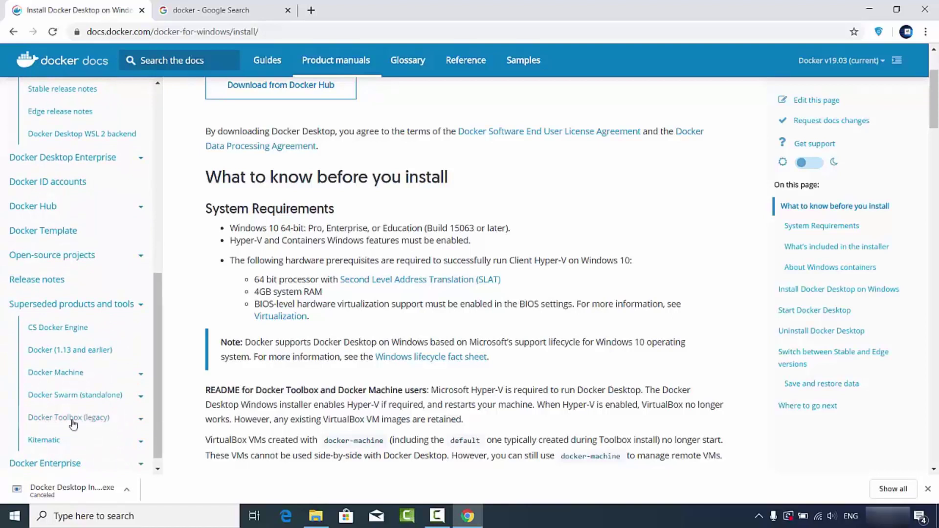
left_click(102, 420)
scroll(102, 397, "down", 2)
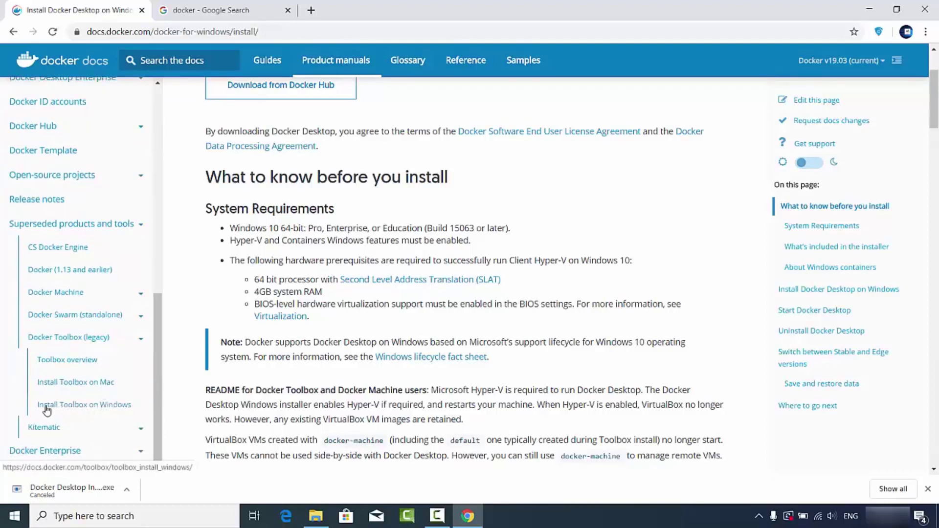
middle_click(75, 410)
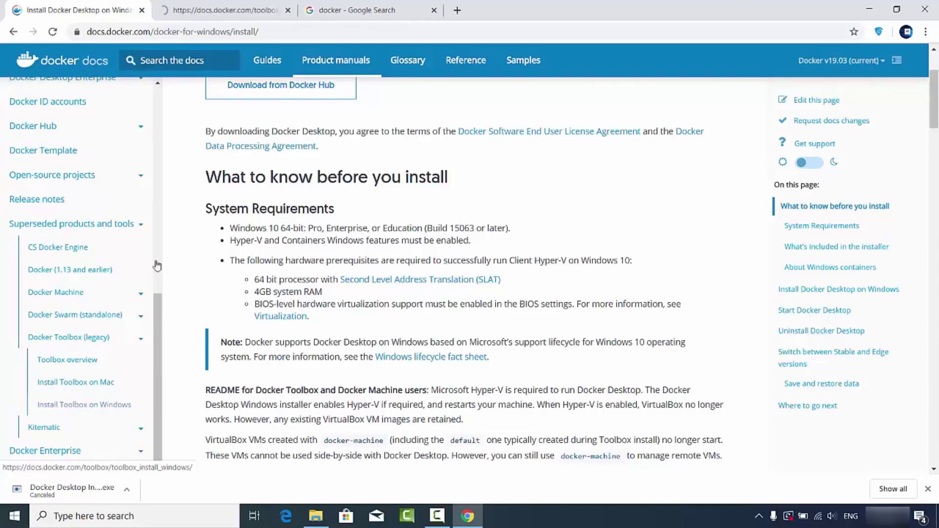
left_click(225, 10)
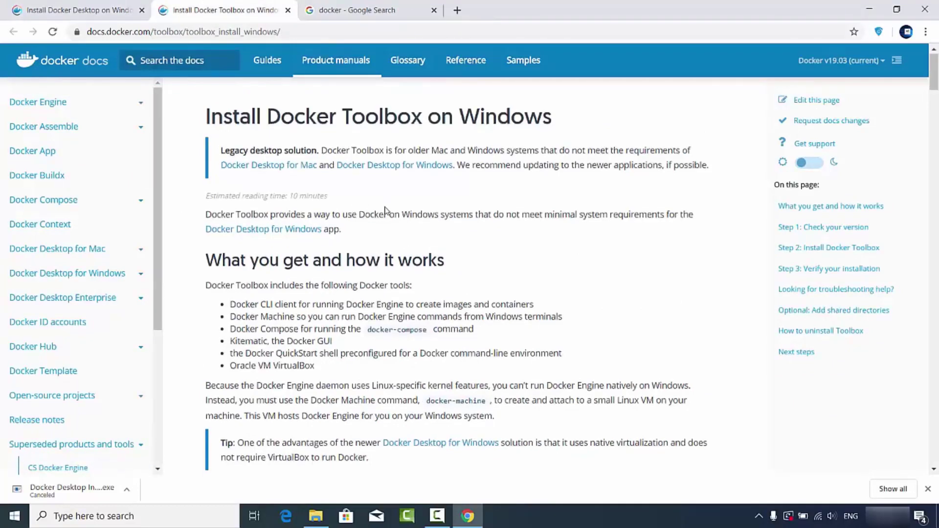
- Read through the Docker Toolbox overview and the "Step 1: Check your version" requirements
scroll(385, 208, "down", 1)
scroll(385, 208, "down", 4)
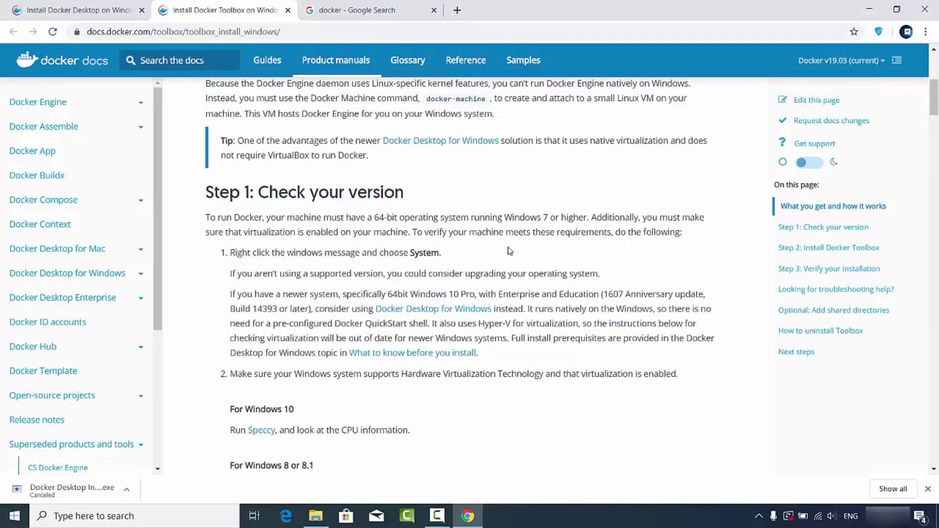
scroll(513, 240, "down", 3)
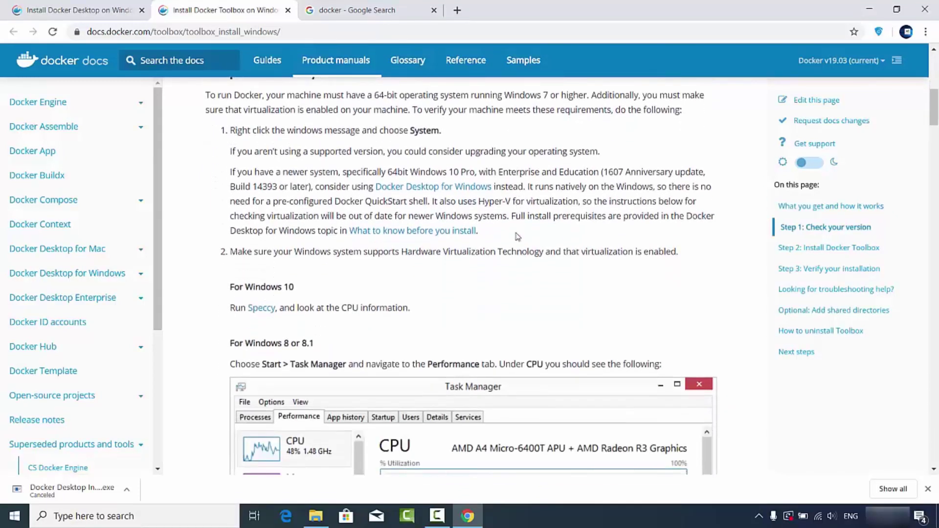
scroll(517, 236, "up", 10)
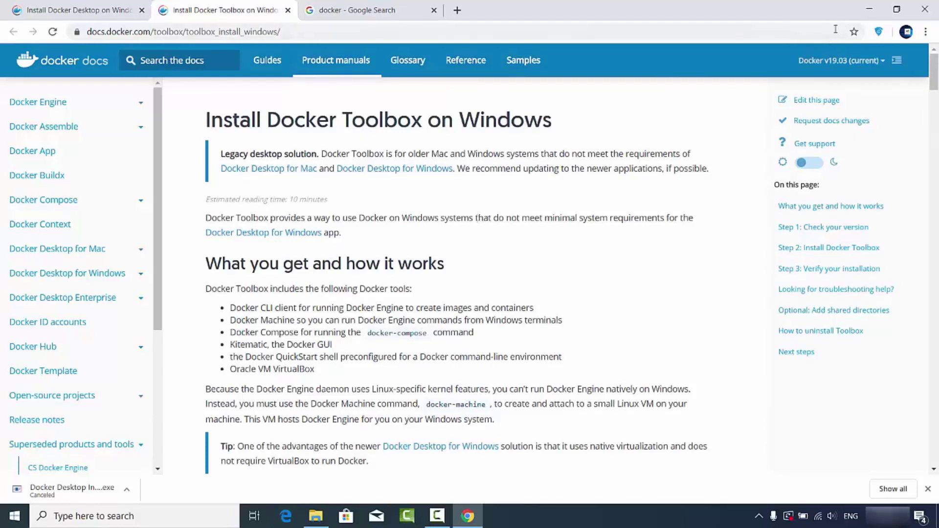
- Run winver from the desktop to check the Windows edition and build, and close the version information
left_click(864, 16)
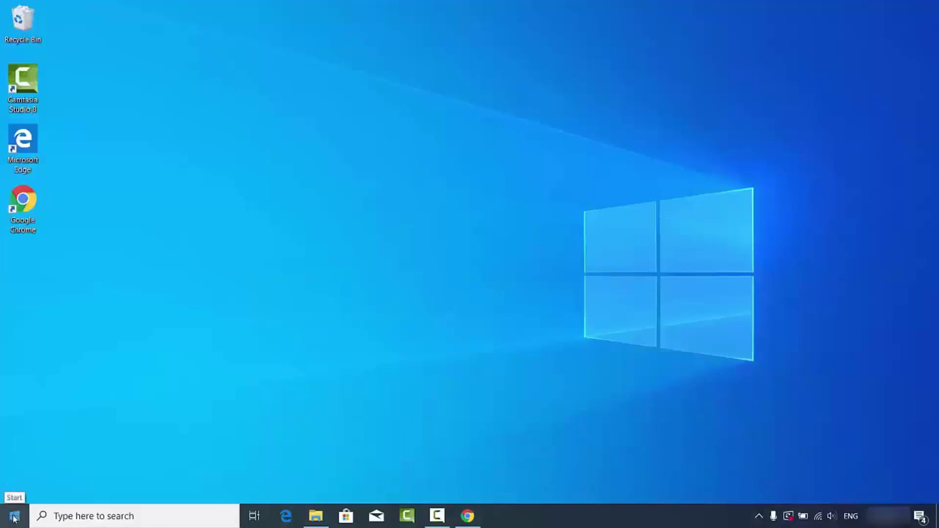
right_click(14, 517)
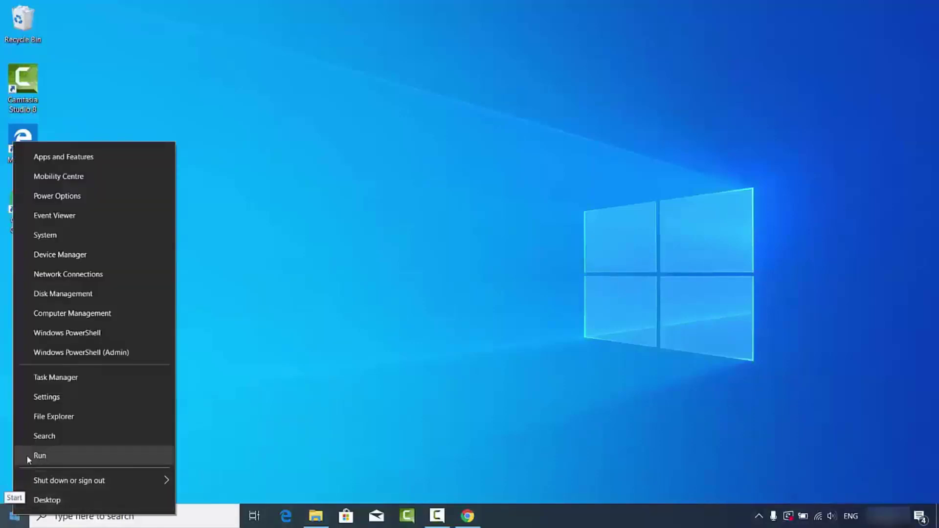
left_click(49, 454)
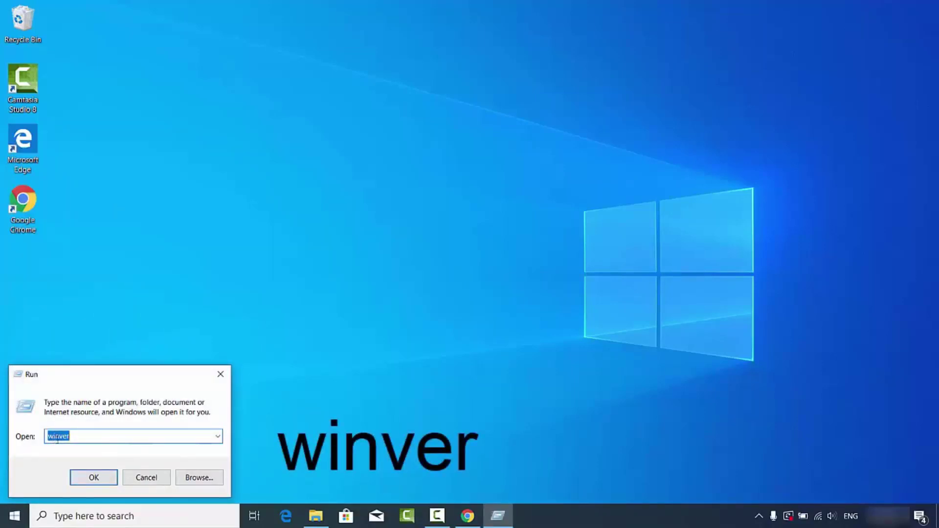
left_click(92, 477)
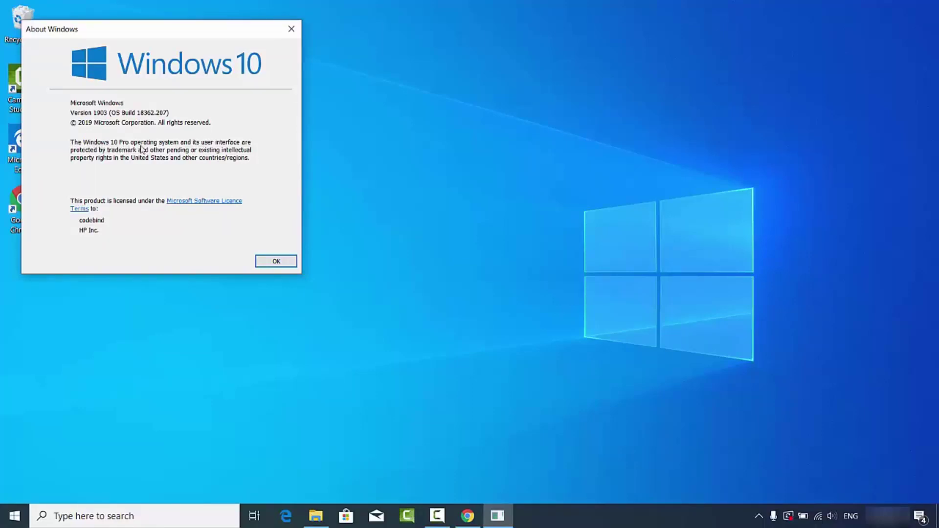
left_click(276, 261)
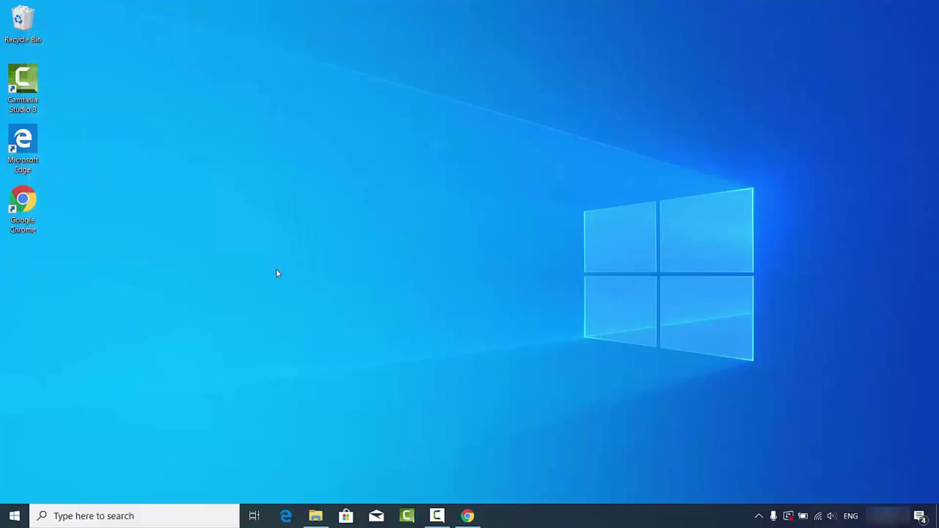
- Return to the Docker Desktop installation page in Chrome and recheck its Windows system requirements
left_click(468, 516)
left_click(97, 9)
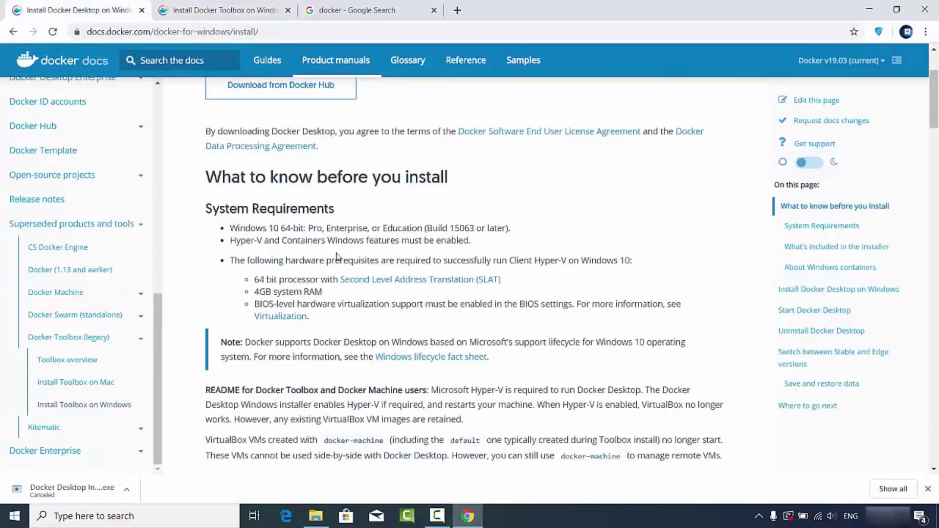
scroll(295, 274, "up", 3)
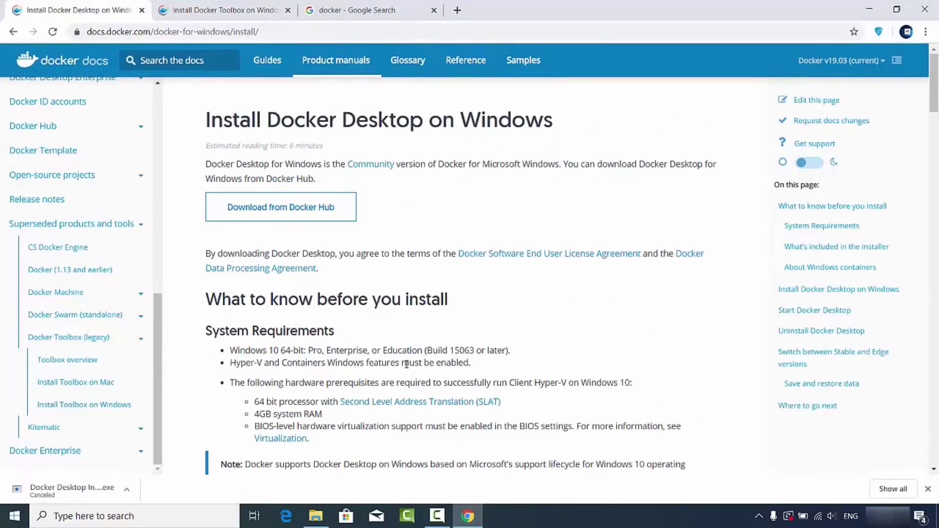
- Show the performance details in Task Manager to check whether hardware virtualization is enabled
left_click(867, 11)
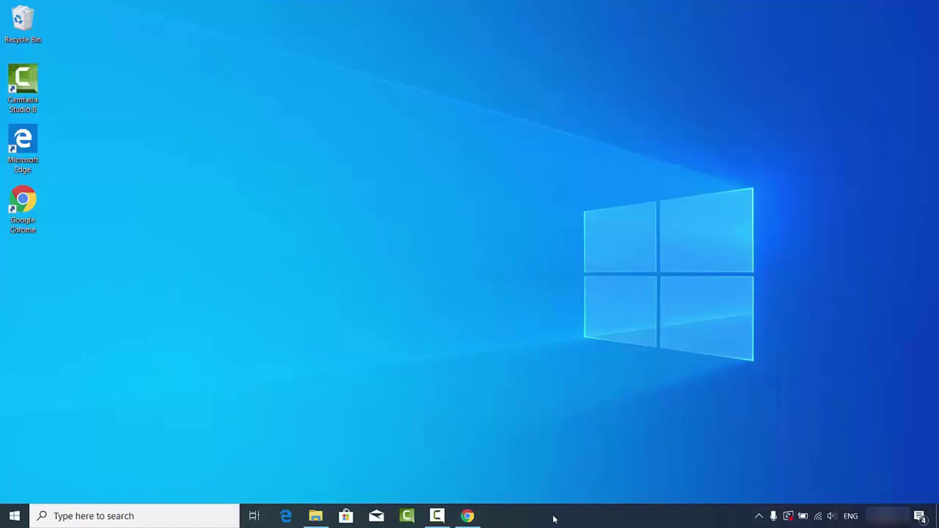
right_click(554, 518)
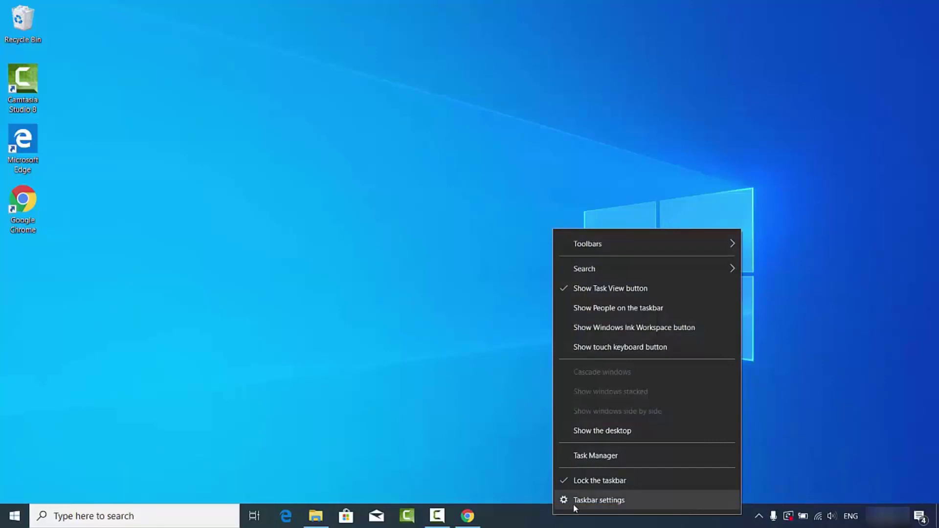
left_click(594, 457)
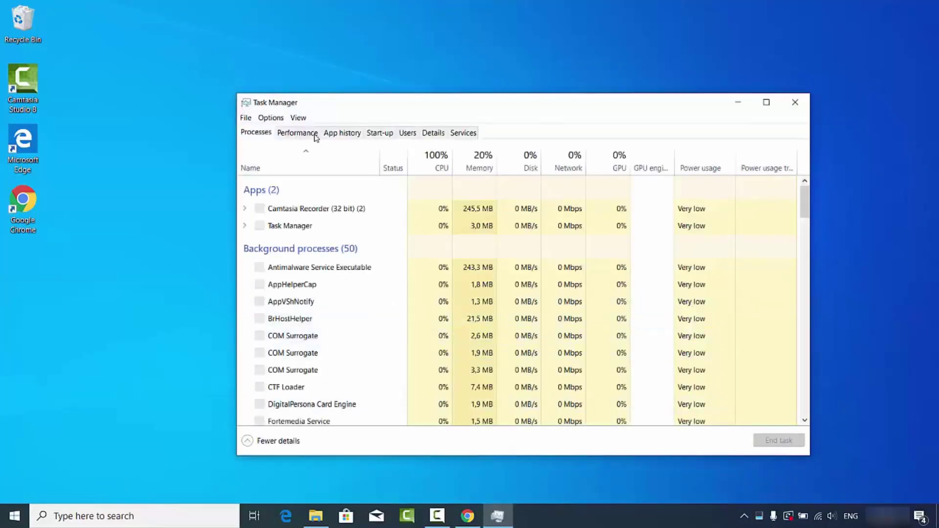
left_click(315, 138)
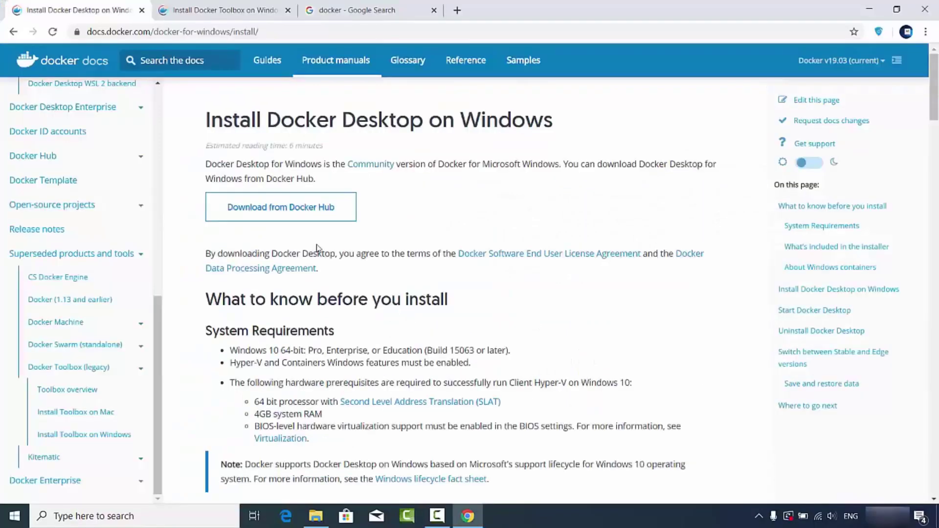
- Open the Docker Hub download link for Docker Desktop in a new tab and switch to it
left_click(260, 208)
left_click(240, 13)
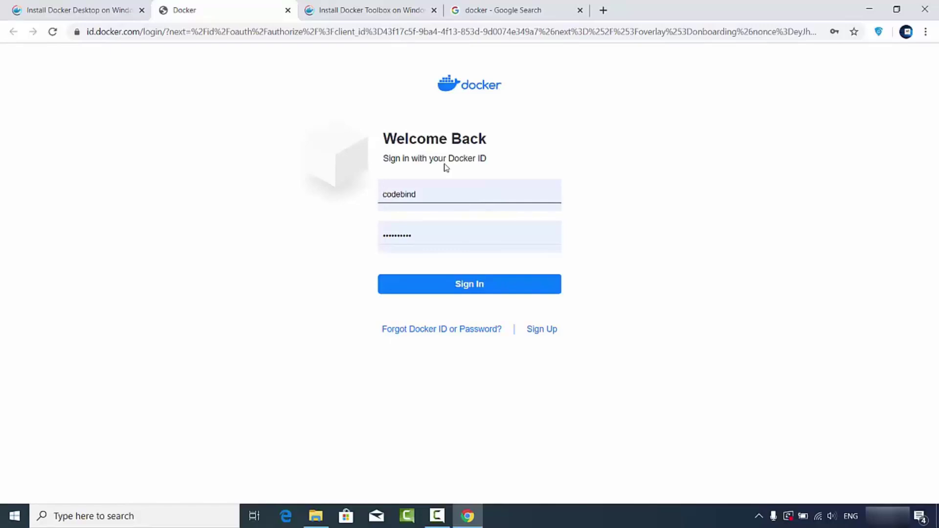
- Look at the Docker ID sign-up form in a separate tab and close that tab without registering
left_click(543, 330, "ctrl")
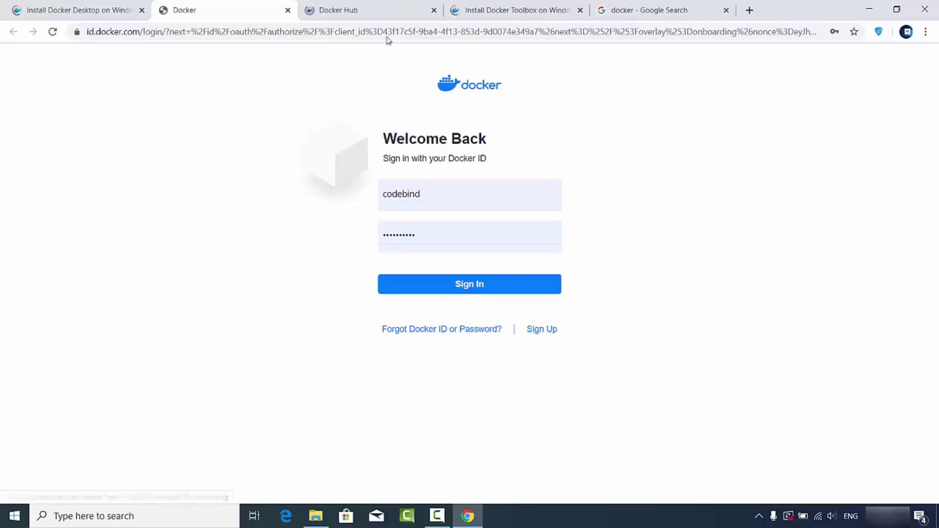
left_click(355, 11)
left_click(352, 235)
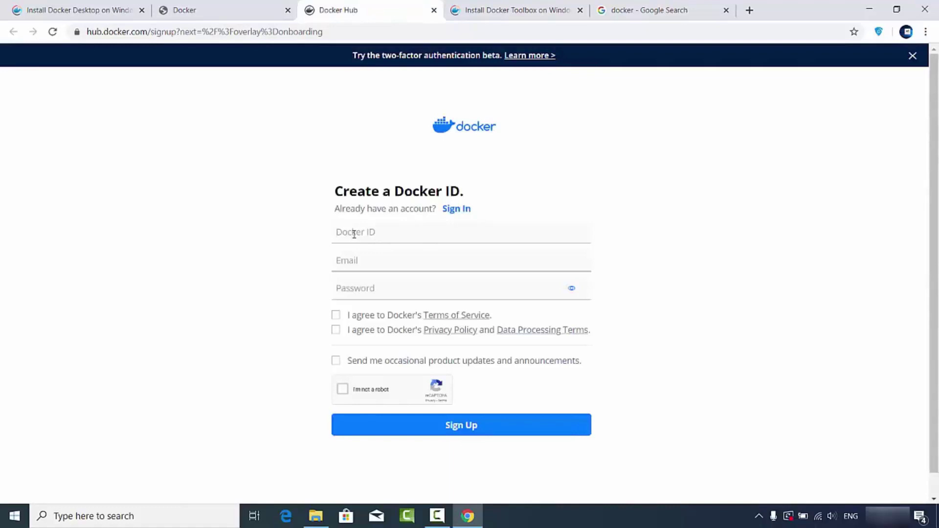
left_click(356, 261)
middle_click(366, 7)
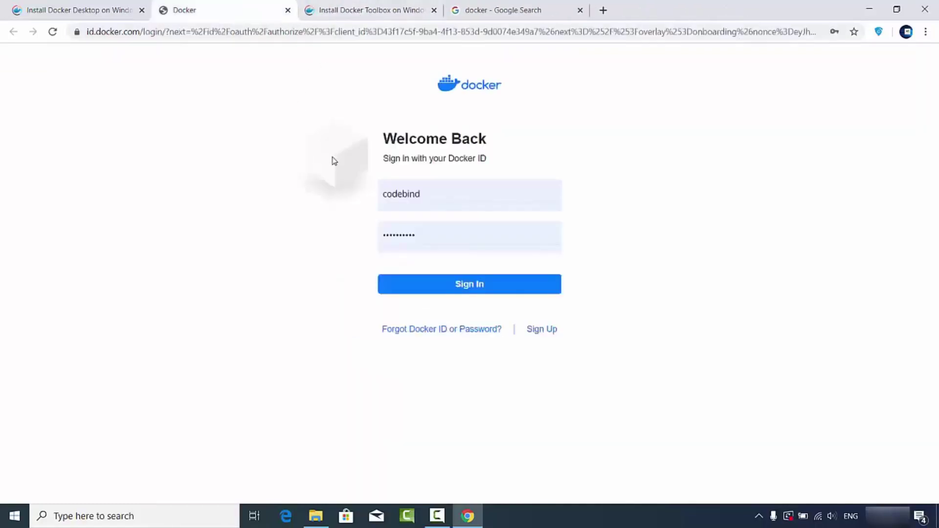
- Sign in to Docker Hub with the prefilled Docker ID and password
left_click(433, 289)
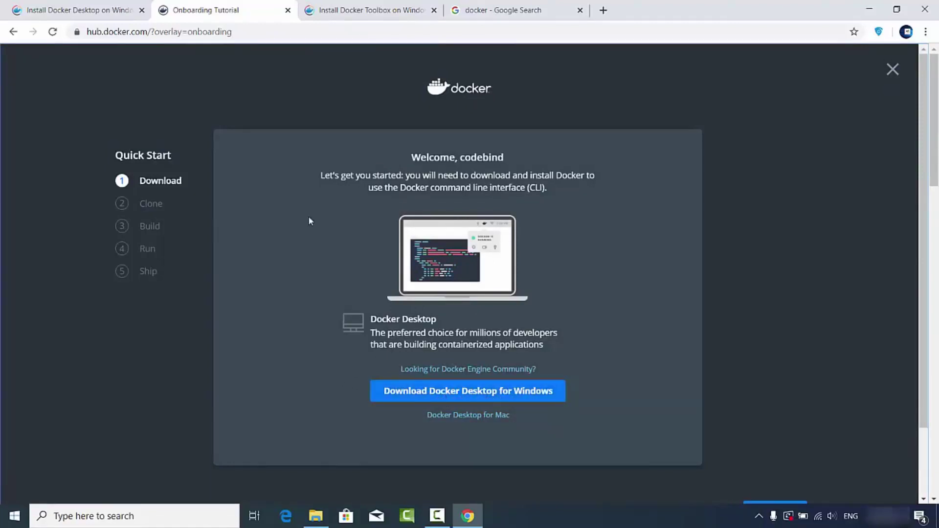
- From the "docker" search results, go through docker.com's Get started page to the Docker Desktop download for Mac and Windows
left_click(509, 10)
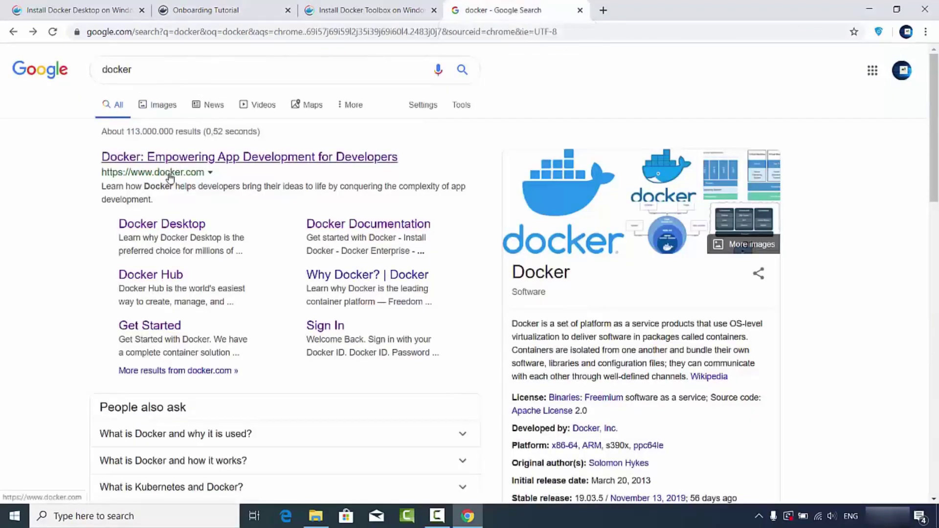
left_click(203, 169)
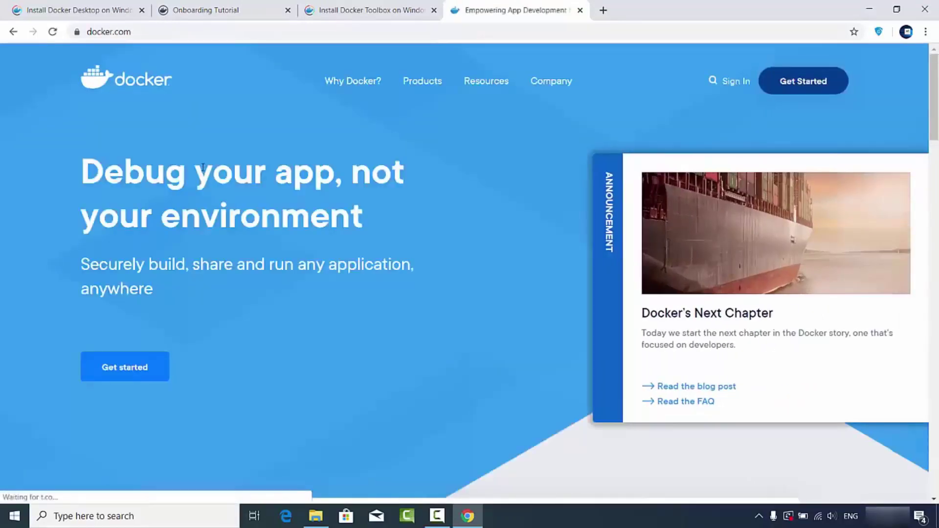
left_click(119, 372)
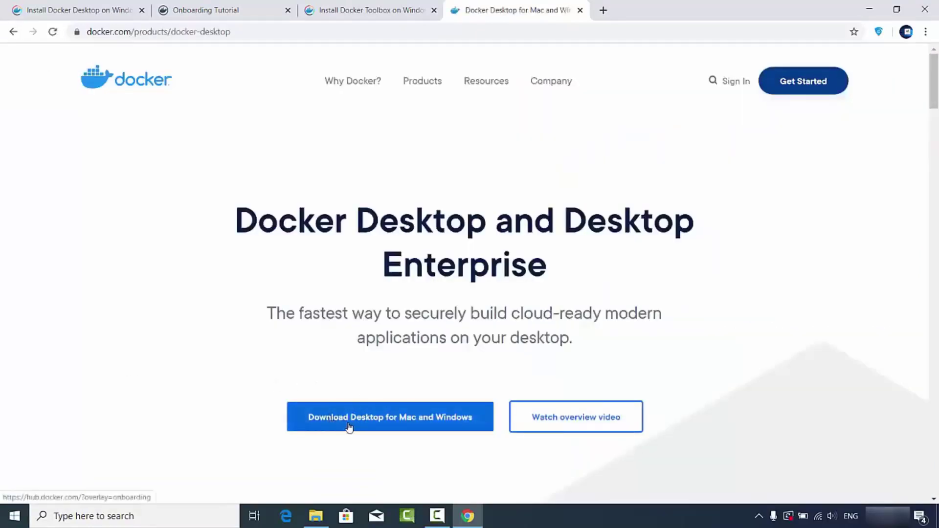
left_click(374, 428)
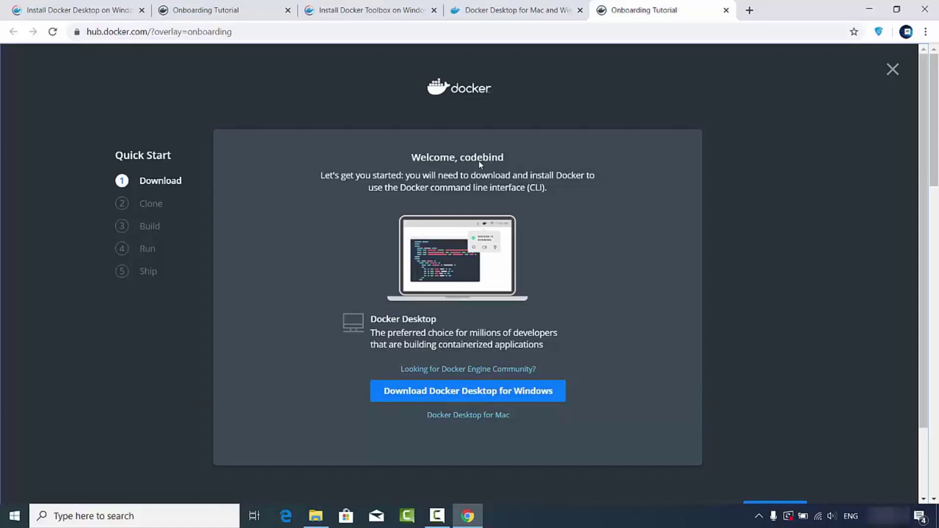
left_click(416, 396)
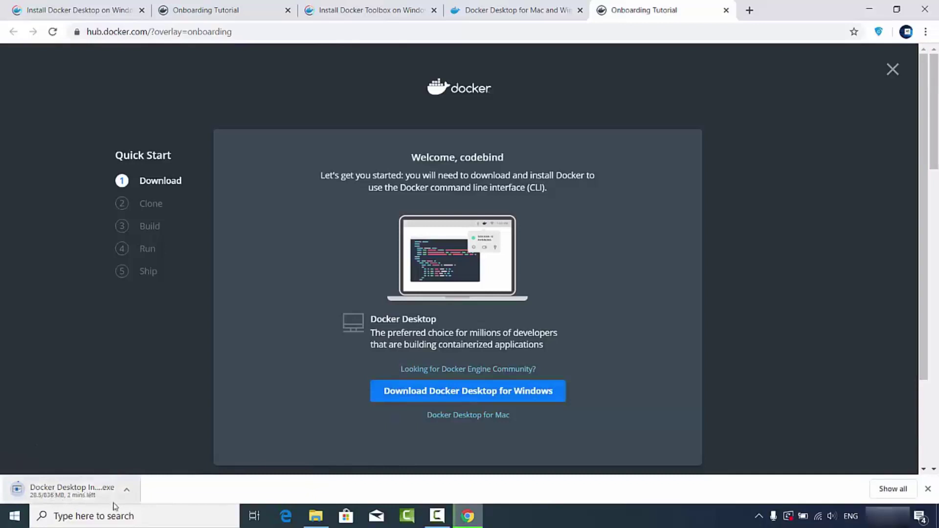
left_click(127, 492)
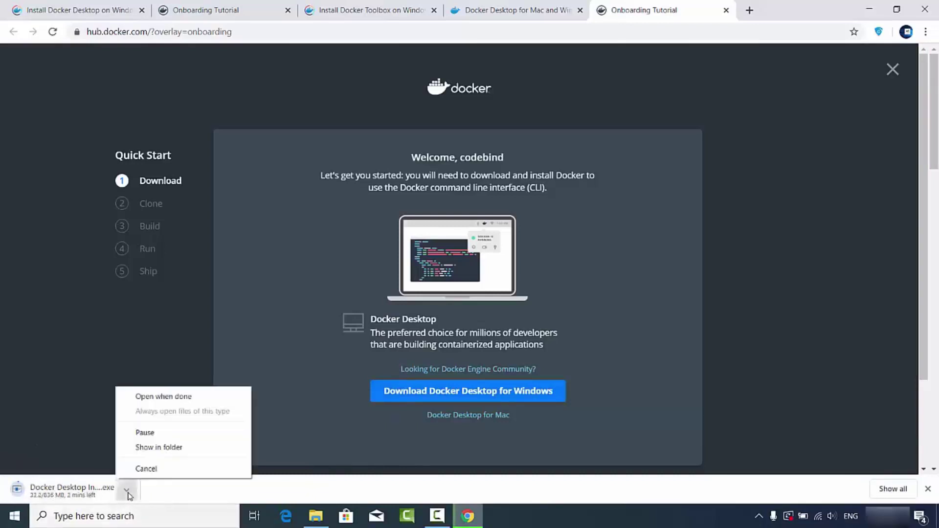
left_click(140, 470)
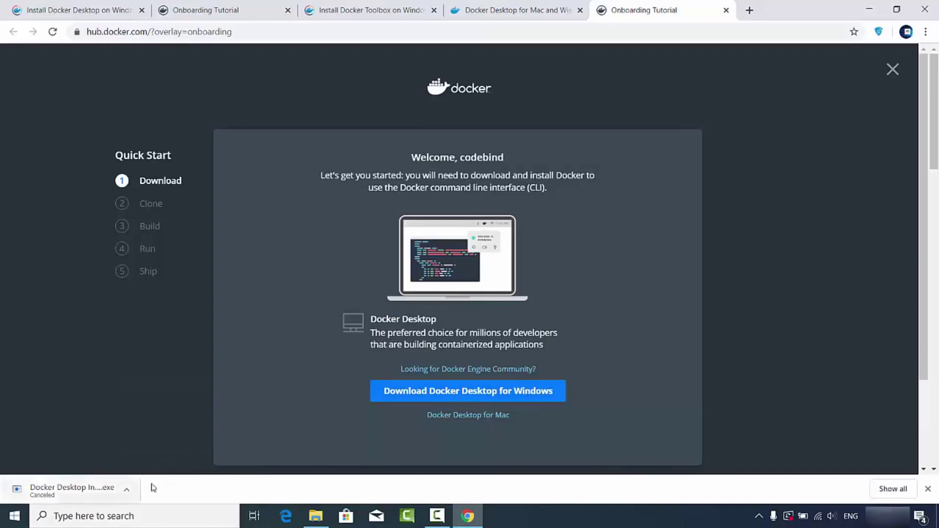
- Run Docker Desktop Installer from Downloads, remove its file protection, and install with a desktop shortcut and without Windows containers
left_click(869, 10)
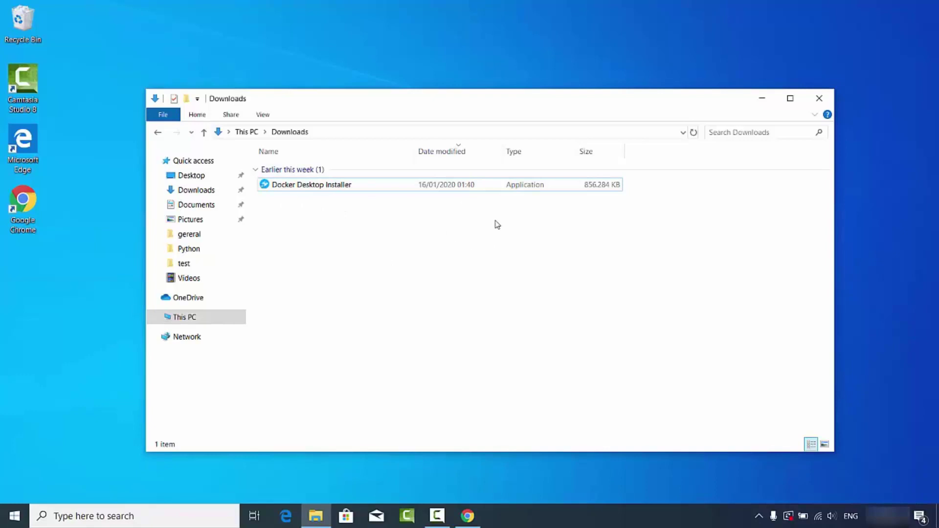
double_click(309, 190)
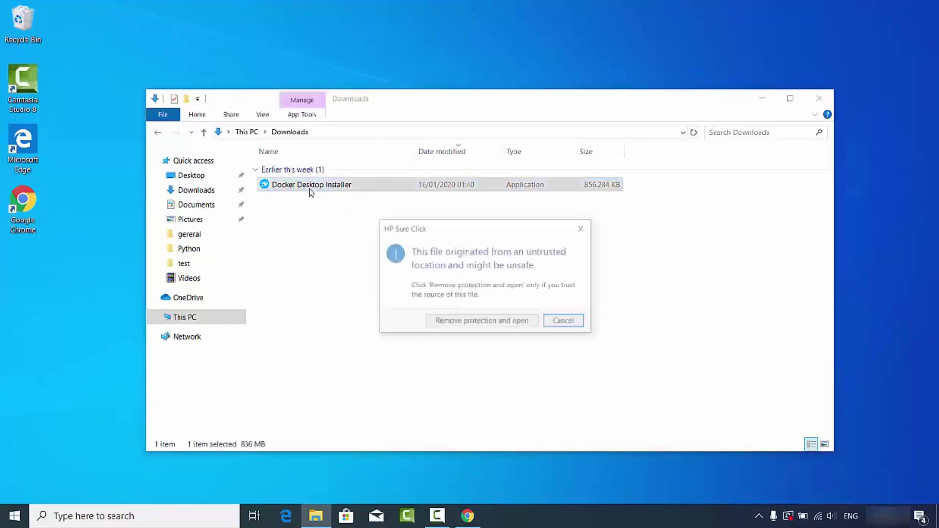
left_click(467, 324)
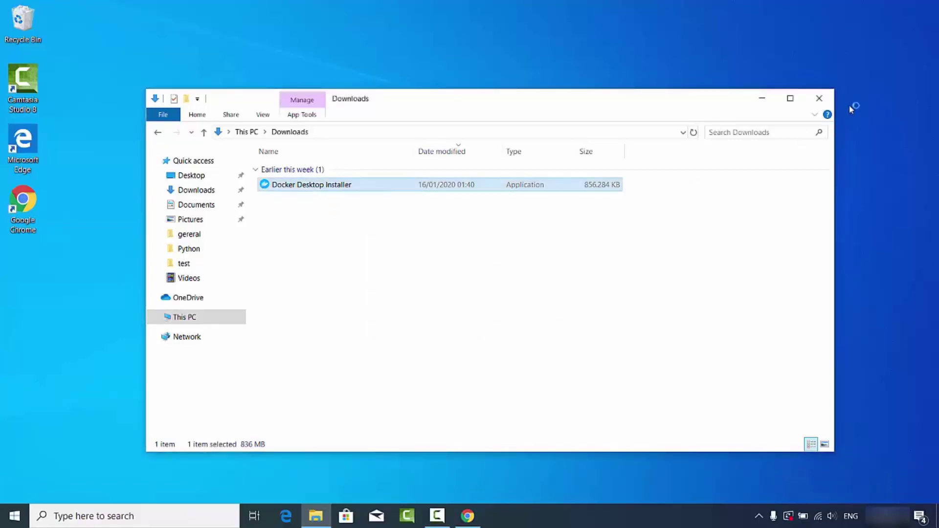
left_click(770, 101)
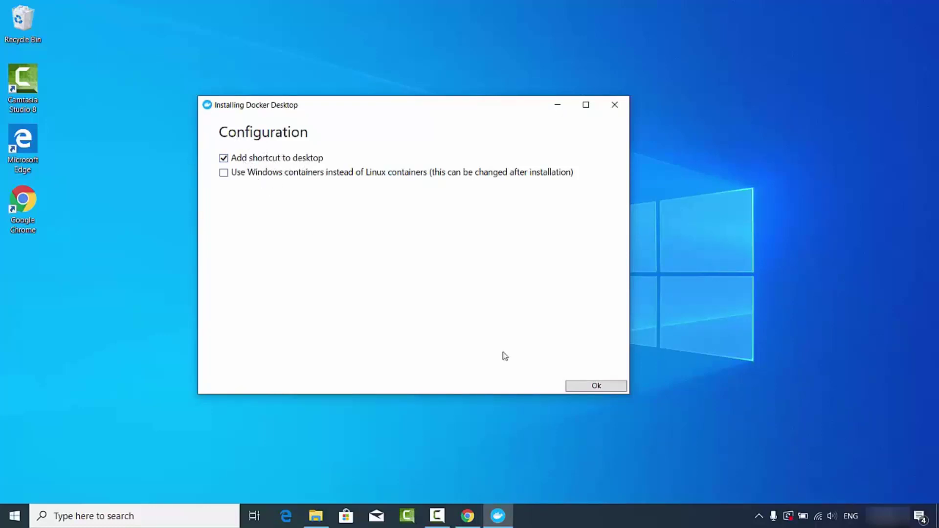
left_click(582, 390)
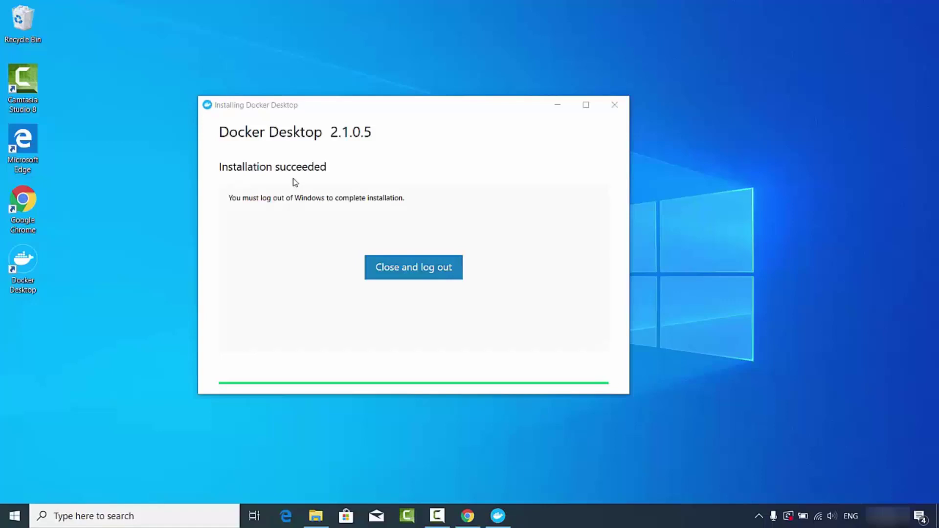
- Close the finished installer, log out of Windows, and agree to enable the Hyper-V and Containers features with a restart
left_click(397, 274)
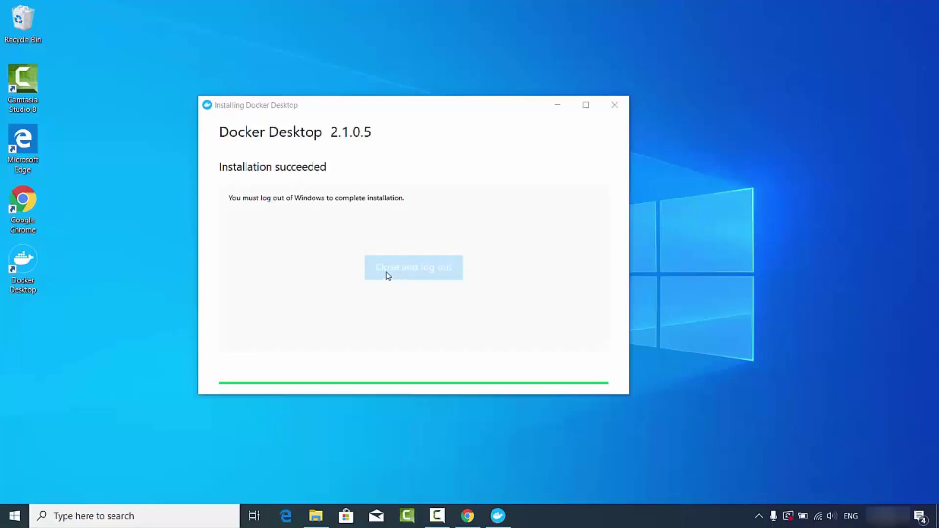
left_click(403, 267)
left_click(398, 277)
left_click(397, 274)
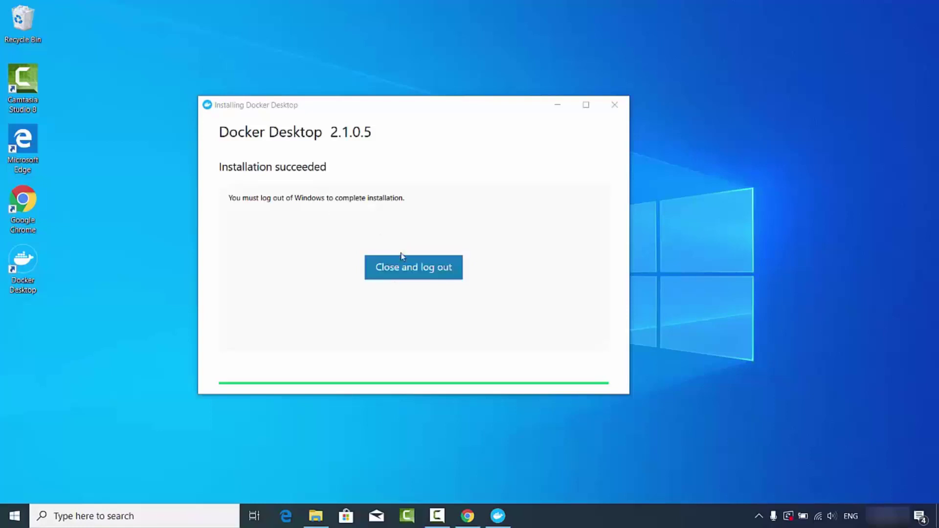
left_click(398, 277)
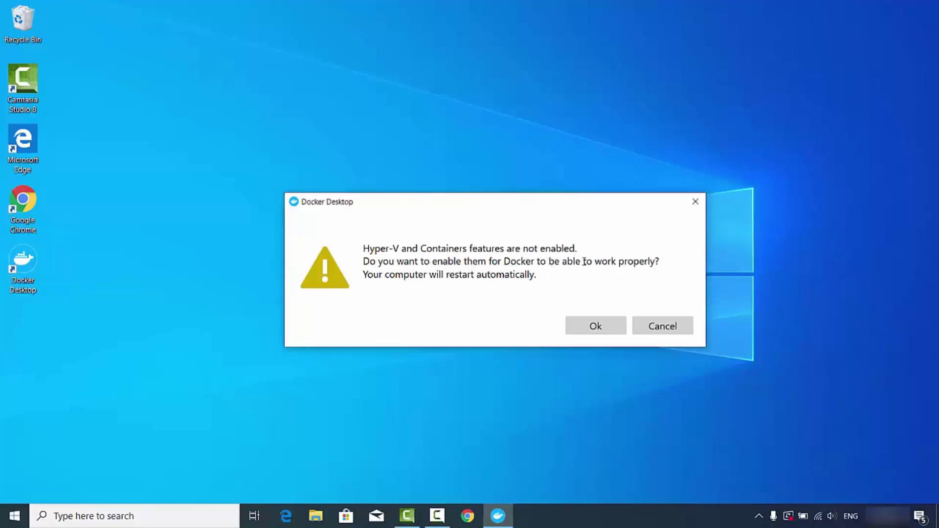
left_click(589, 326)
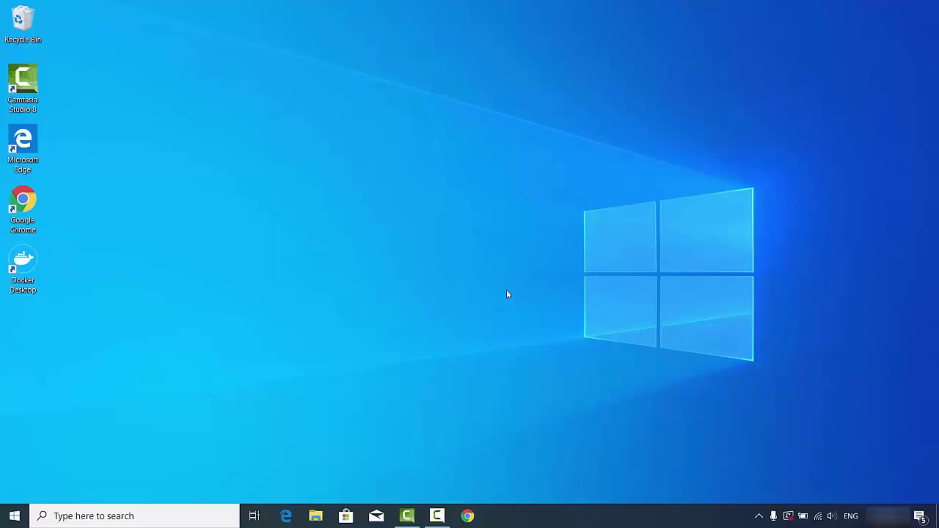
- Launch Docker Desktop from its desktop shortcut, relaunch it after closing the Hyper-V error, and dismiss the running notification
double_click(28, 266)
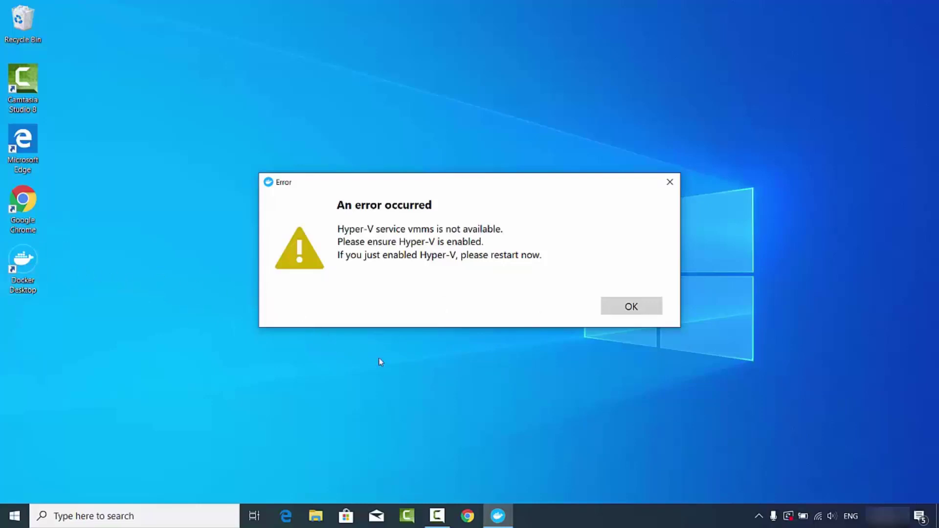
key("Return")
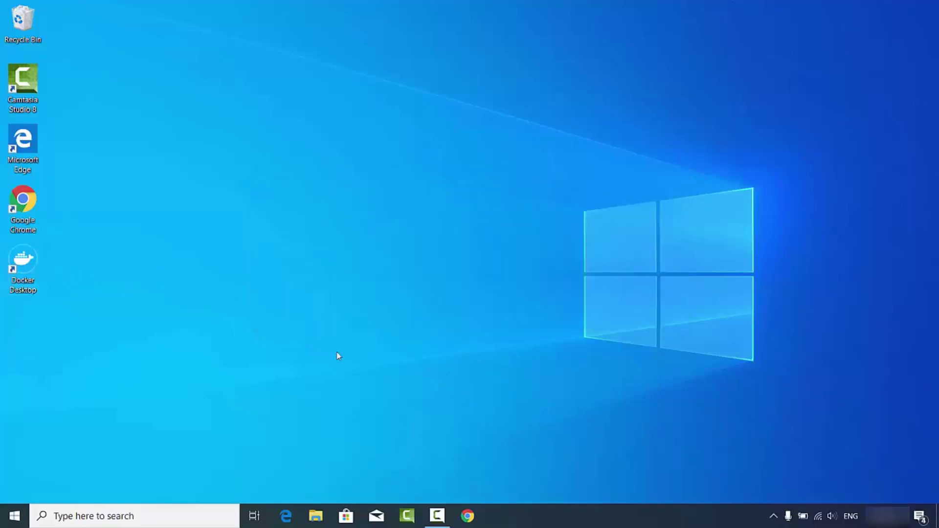
double_click(27, 260)
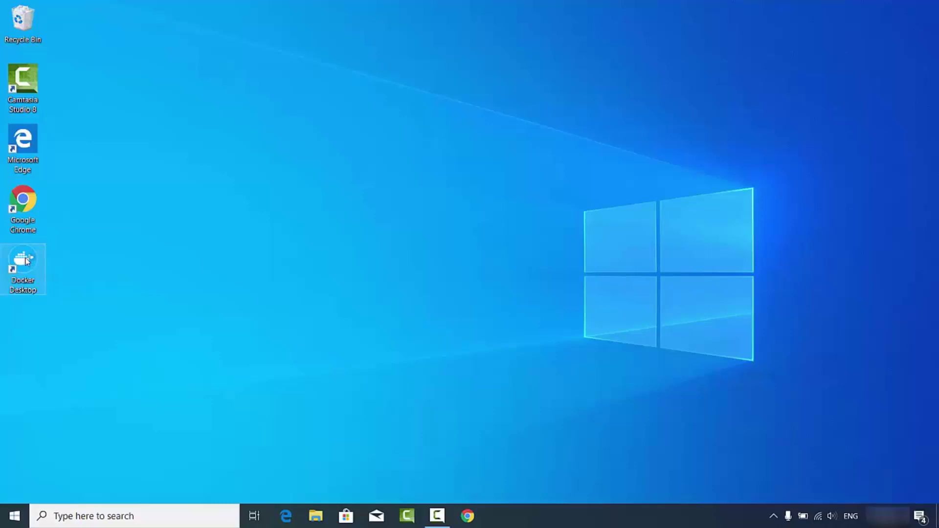
left_click(773, 518)
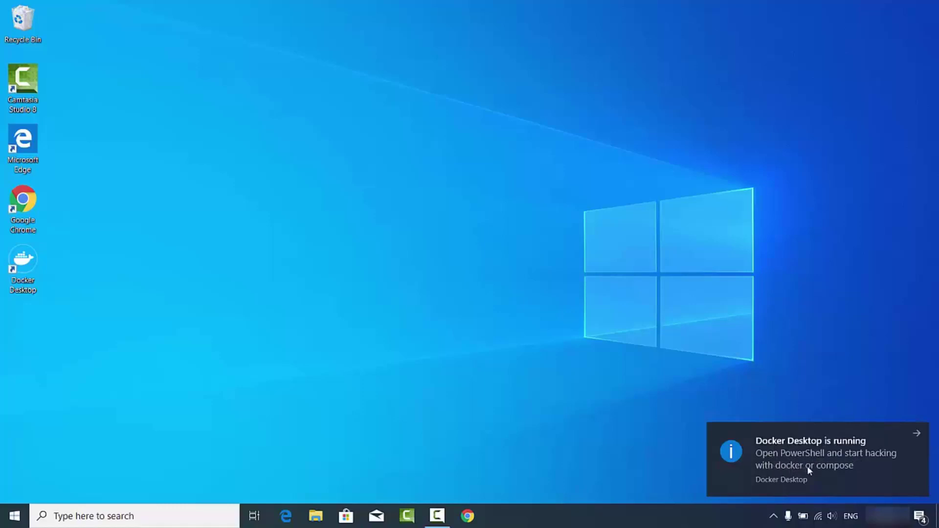
left_click(916, 434)
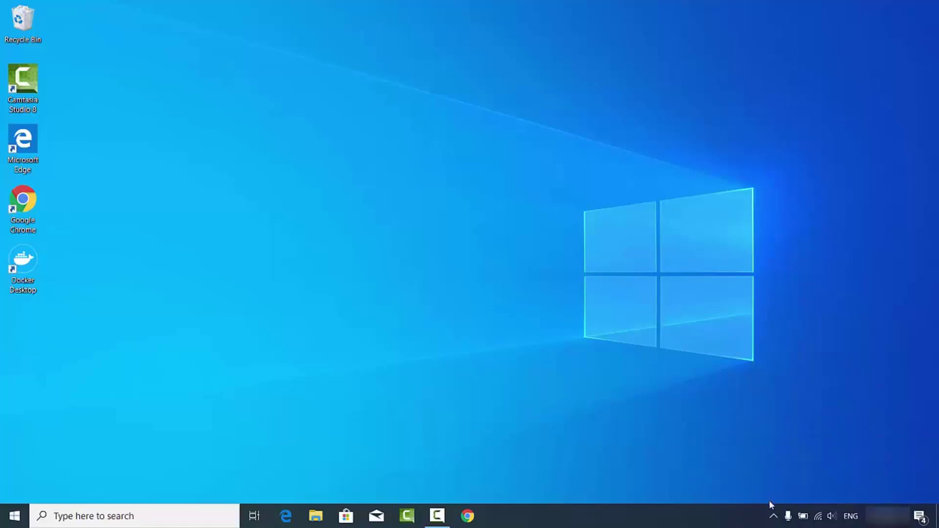
- Sign in to Docker Desktop with the Docker ID and the account password
left_click(774, 516)
right_click(797, 492)
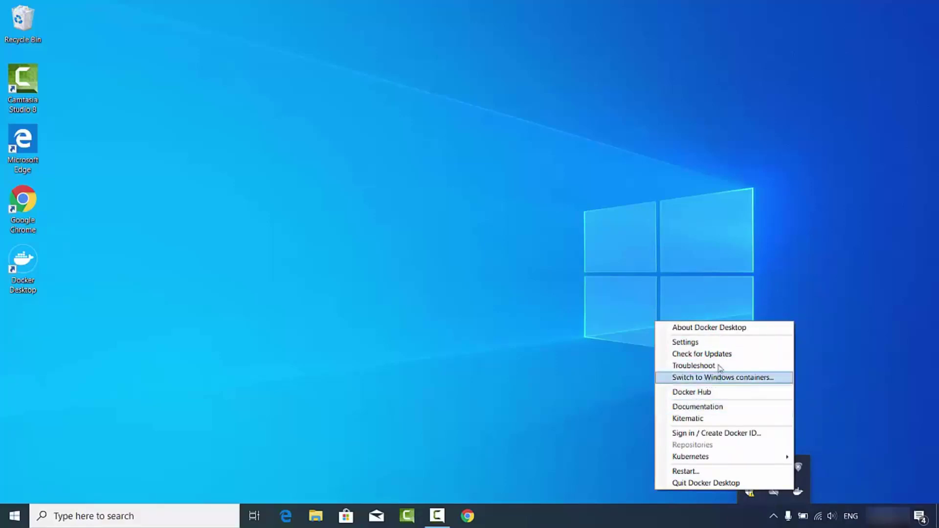
left_click(714, 434)
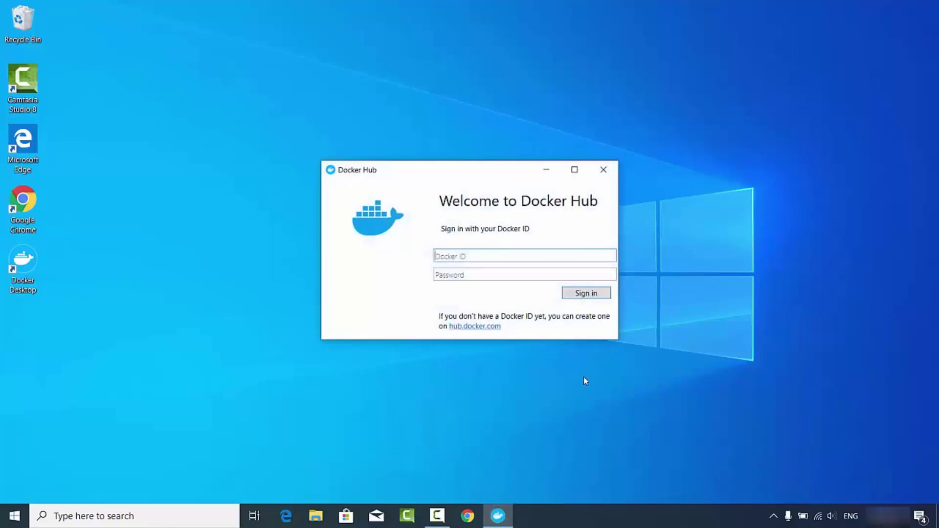
type("codebind")
key("Tab")
type("•••••••••••")
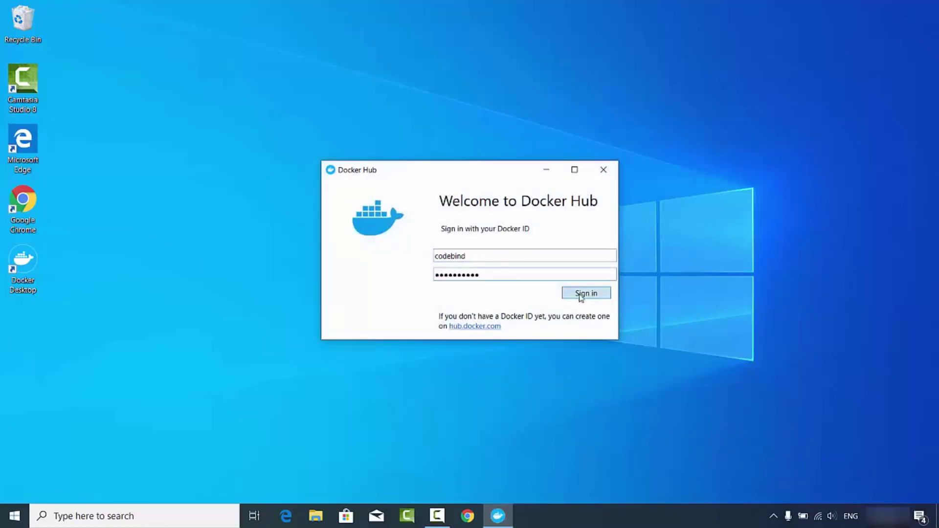
left_click(580, 295)
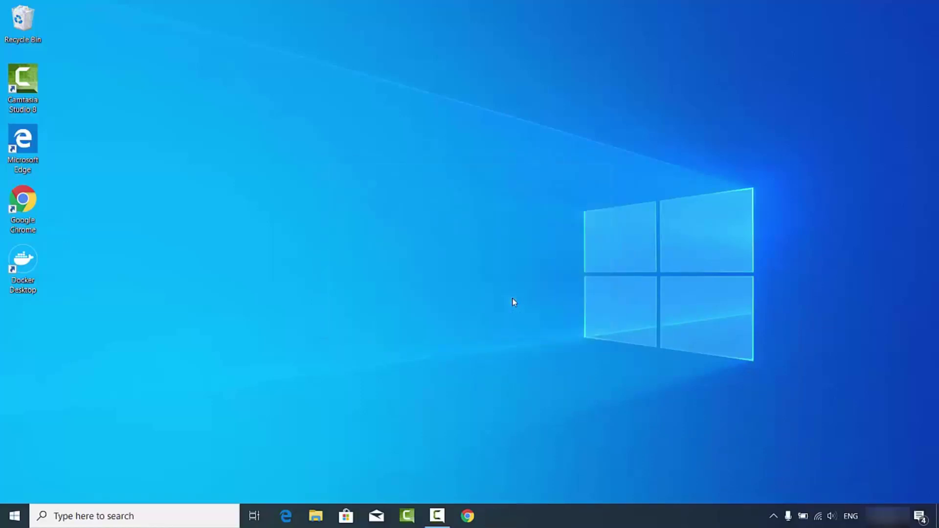
- Check the account sign-in status among Docker Desktop's system tray options and close them
left_click(773, 516)
right_click(800, 492)
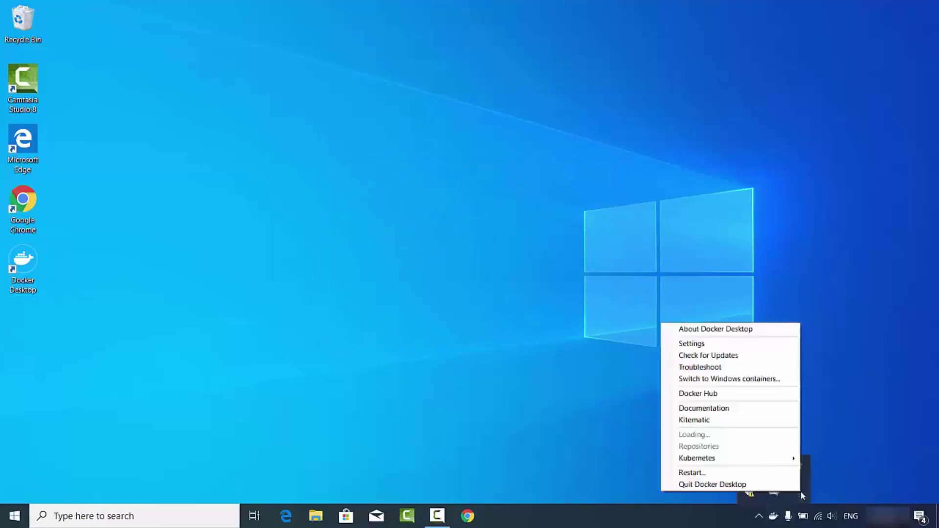
left_click(435, 426)
- Open Command Prompt and check the installed Docker version with docker -v
left_click(96, 517)
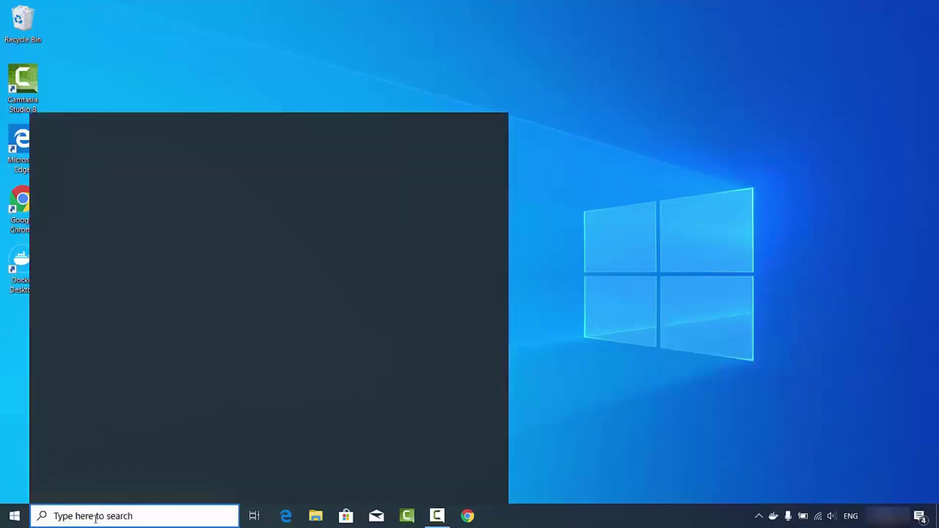
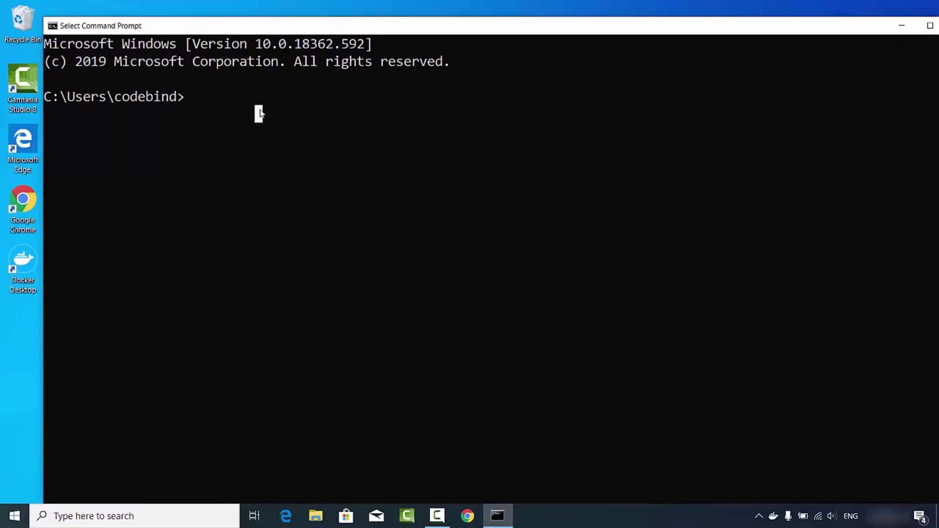
type("docker -v")
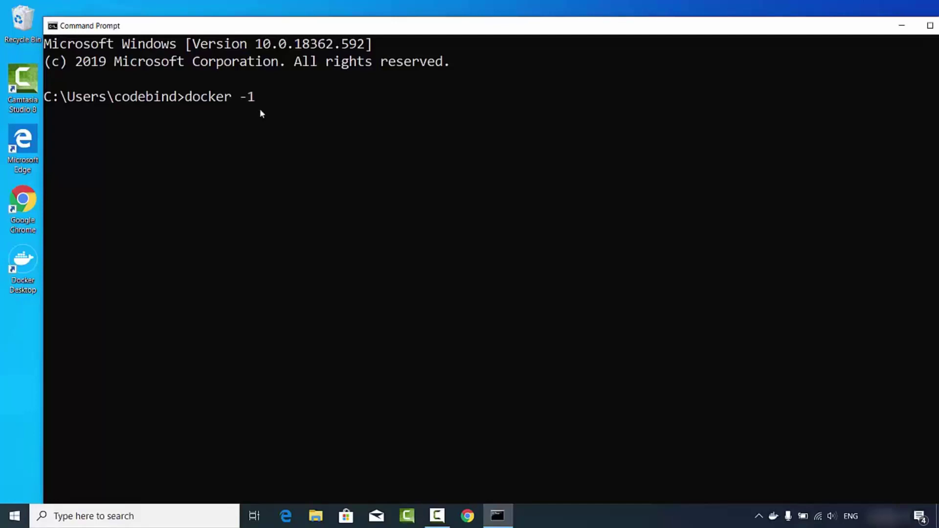
key("Return")
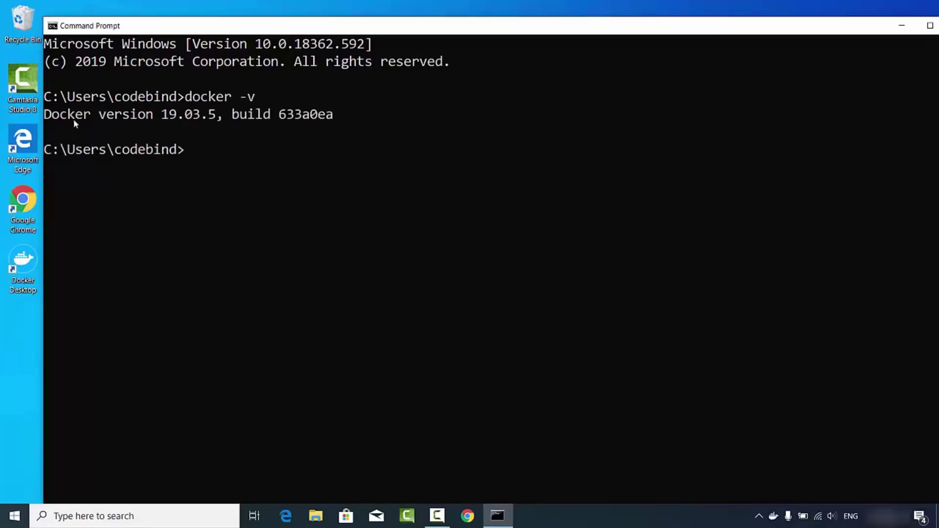
- Maximize the Command Prompt window and run the test container with docker run hello-world
key("super+Up")
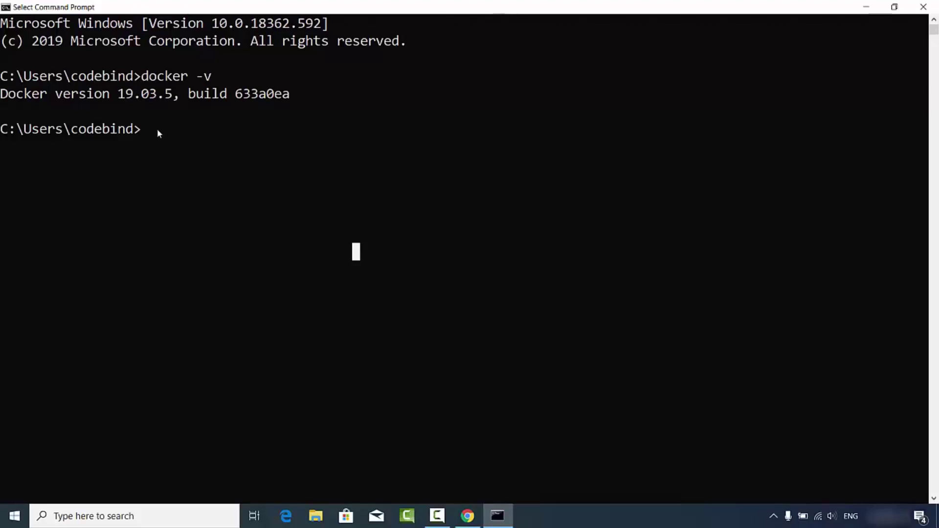
type("docker")
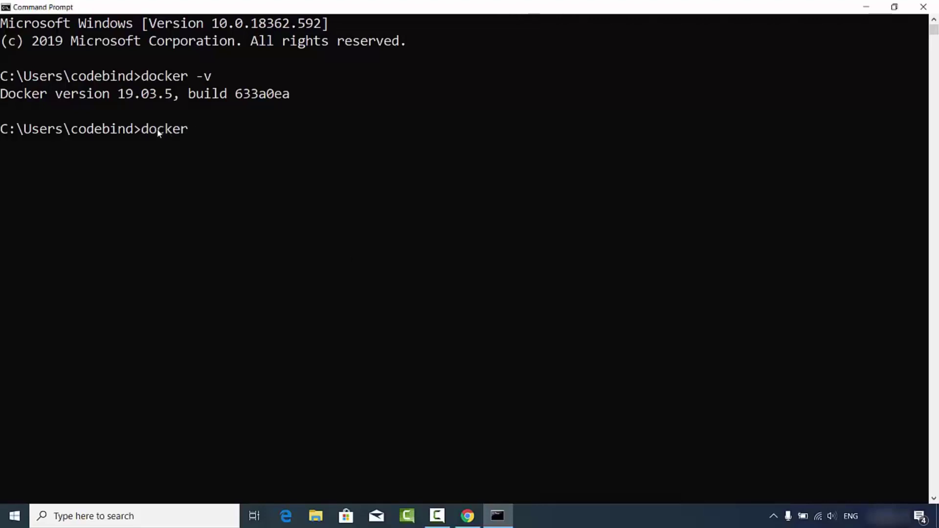
type(" run hello-world")
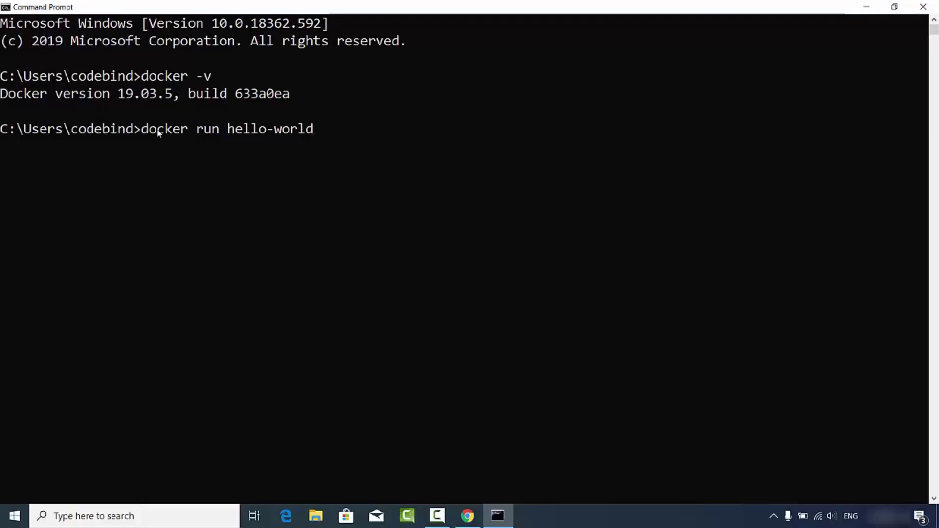
key("Return")
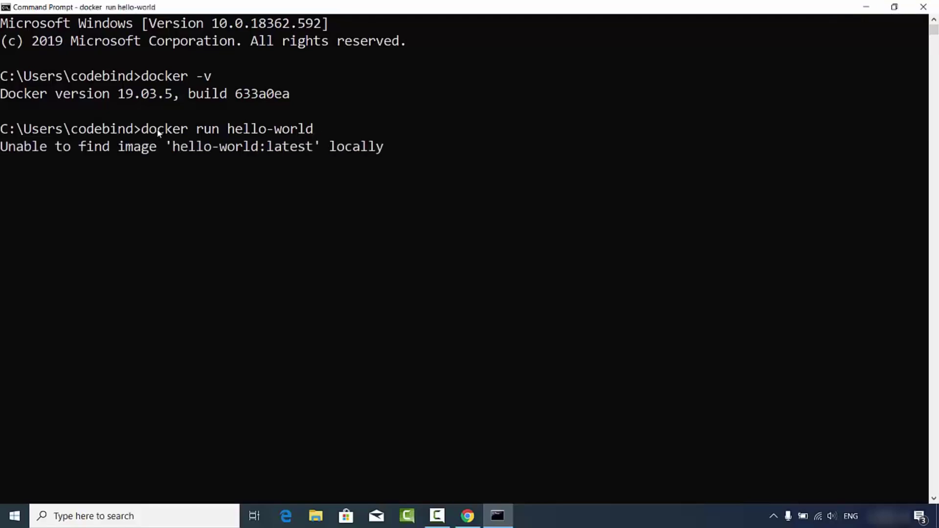
- Read through the hello-world container's output, from the image pull messages to the closing documentation links
left_click(136, 146)
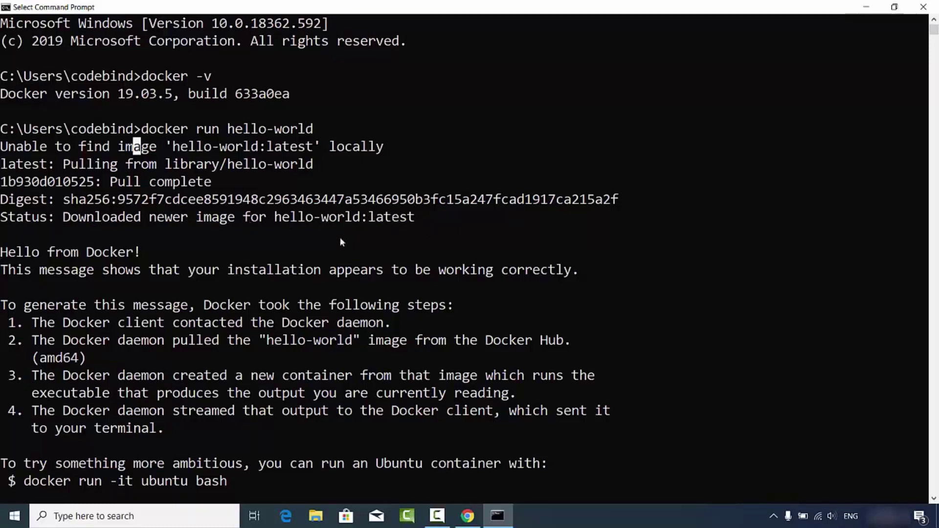
scroll(340, 238, "down", 1)
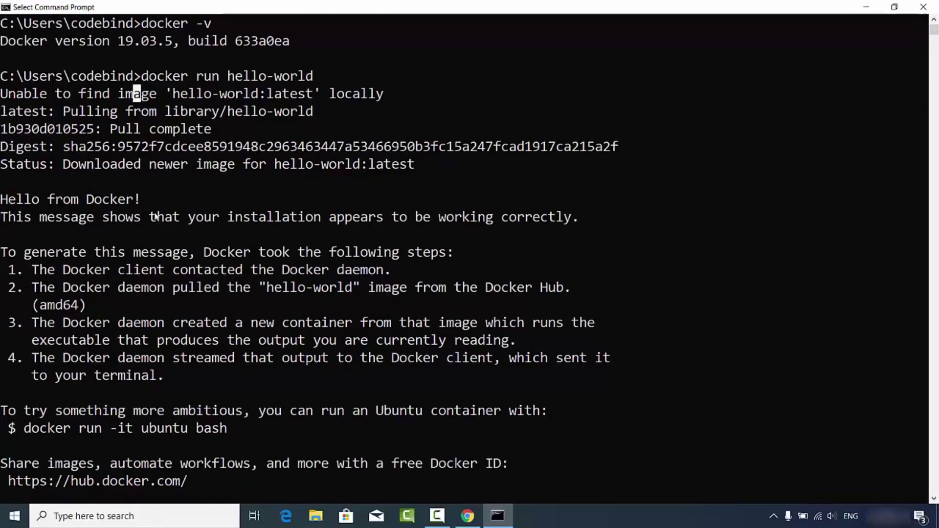
left_click(176, 199)
left_click(277, 181)
left_click(194, 198)
scroll(215, 203, "down", 3)
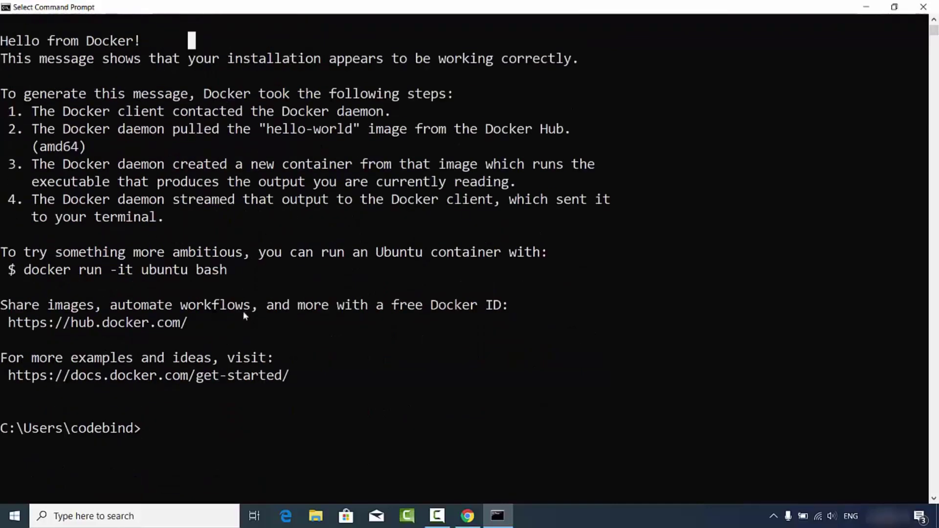
scroll(247, 359, "down", 2)
- List the local Docker images with docker images and examine the hello-world entry
left_click(216, 322)
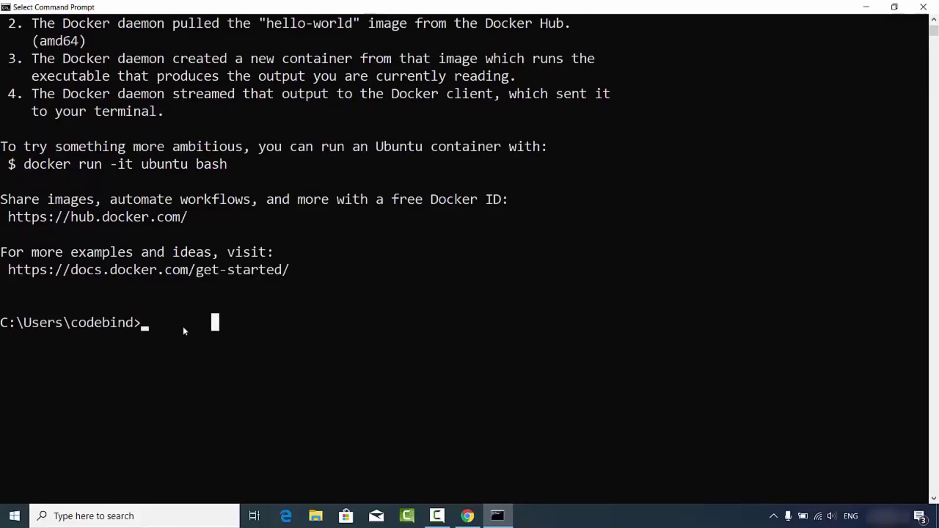
type("docker ")
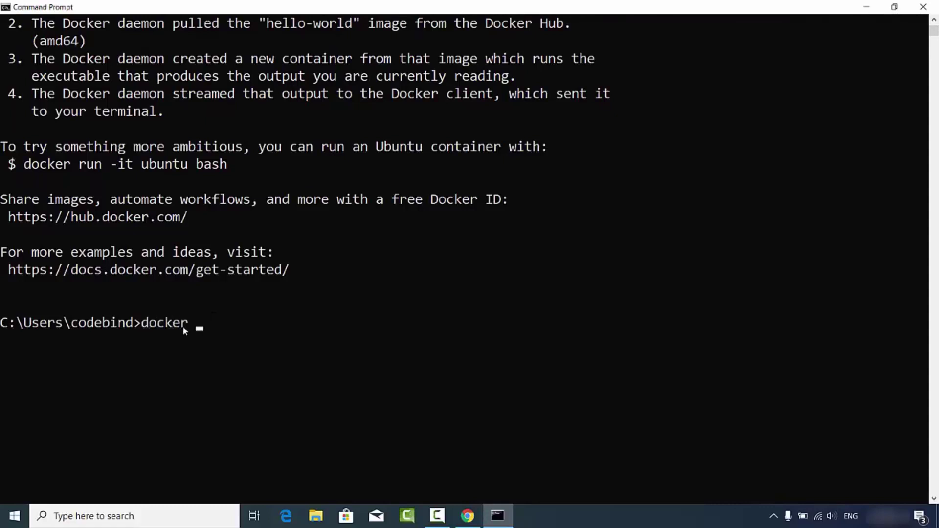
type("images")
key("Return")
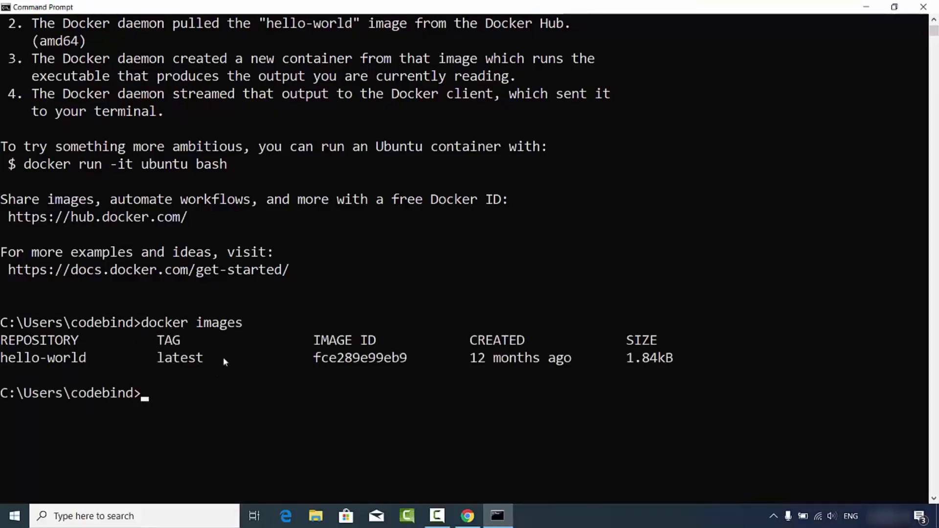
left_click(107, 358)
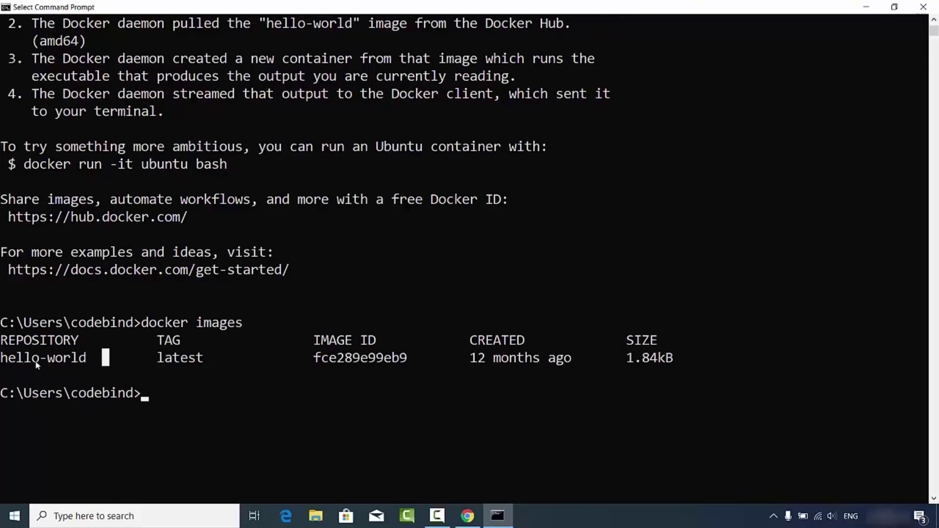
left_click(176, 393)
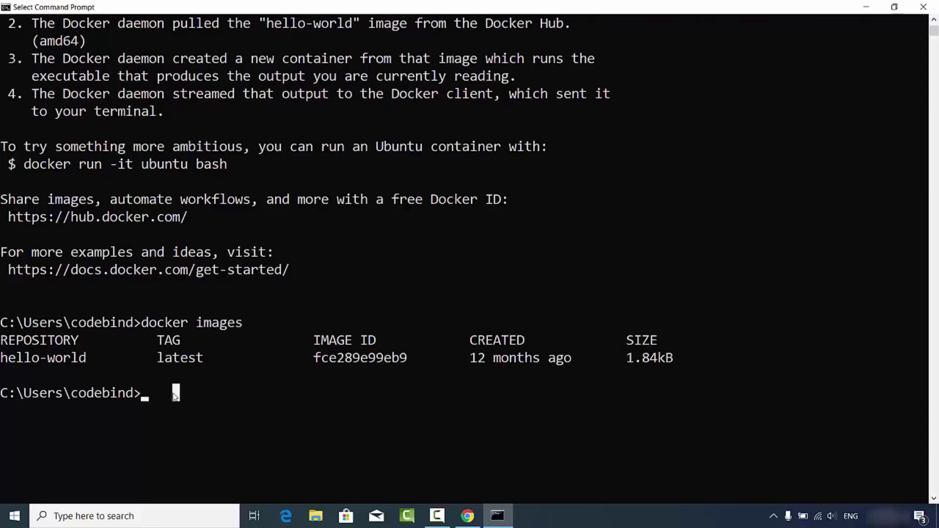